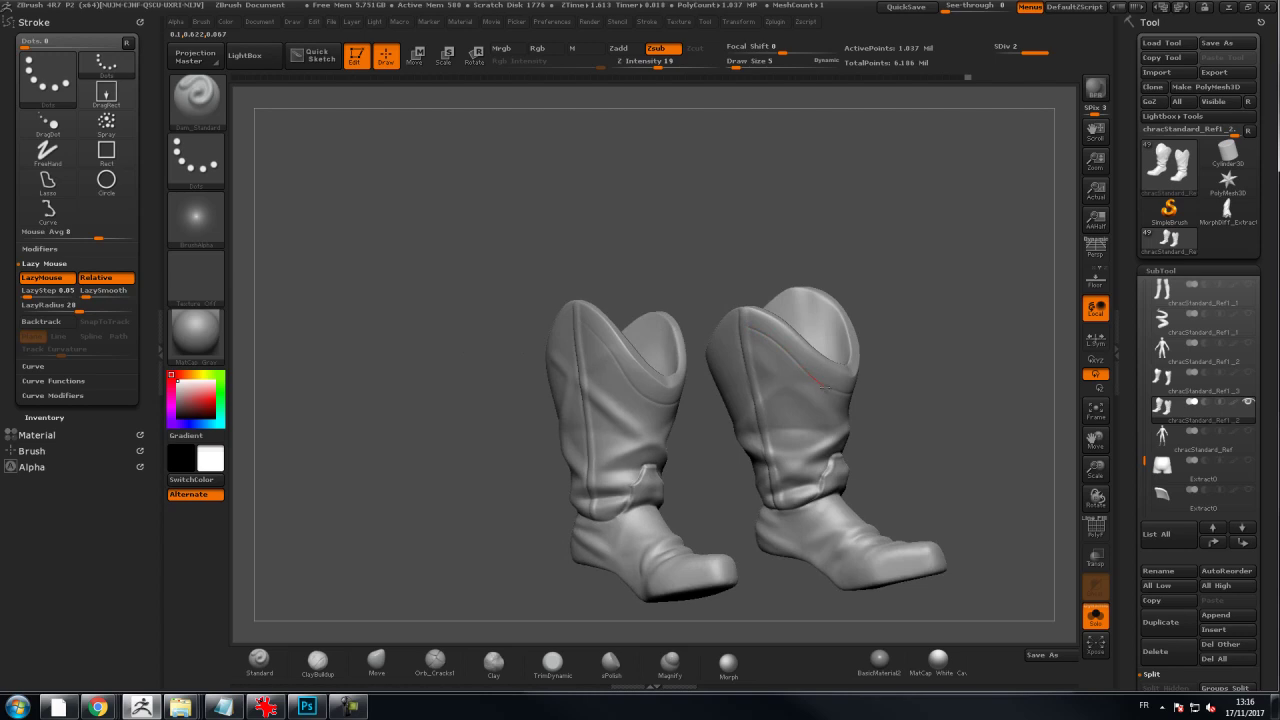
# Step: Carve a seam line around the boot shafts below their curved top openings with the Dam_Standard brush, smoothing where needed
pyautogui.moveTo(930, 352); pyautogui.dragTo(1000, 352)
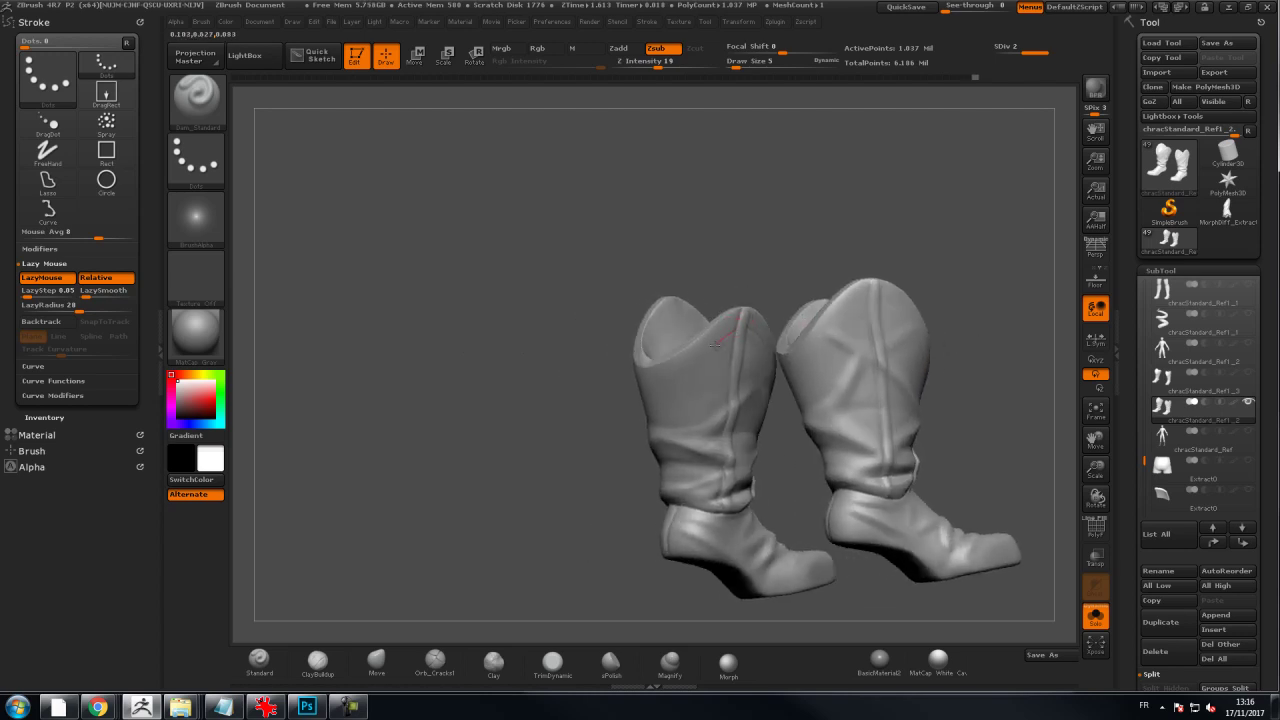
pyautogui.moveTo(655, 390)
pyautogui.mouseDown()
pyautogui.moveTo(642, 393)
pyautogui.moveTo(728, 382)
pyautogui.mouseUp()
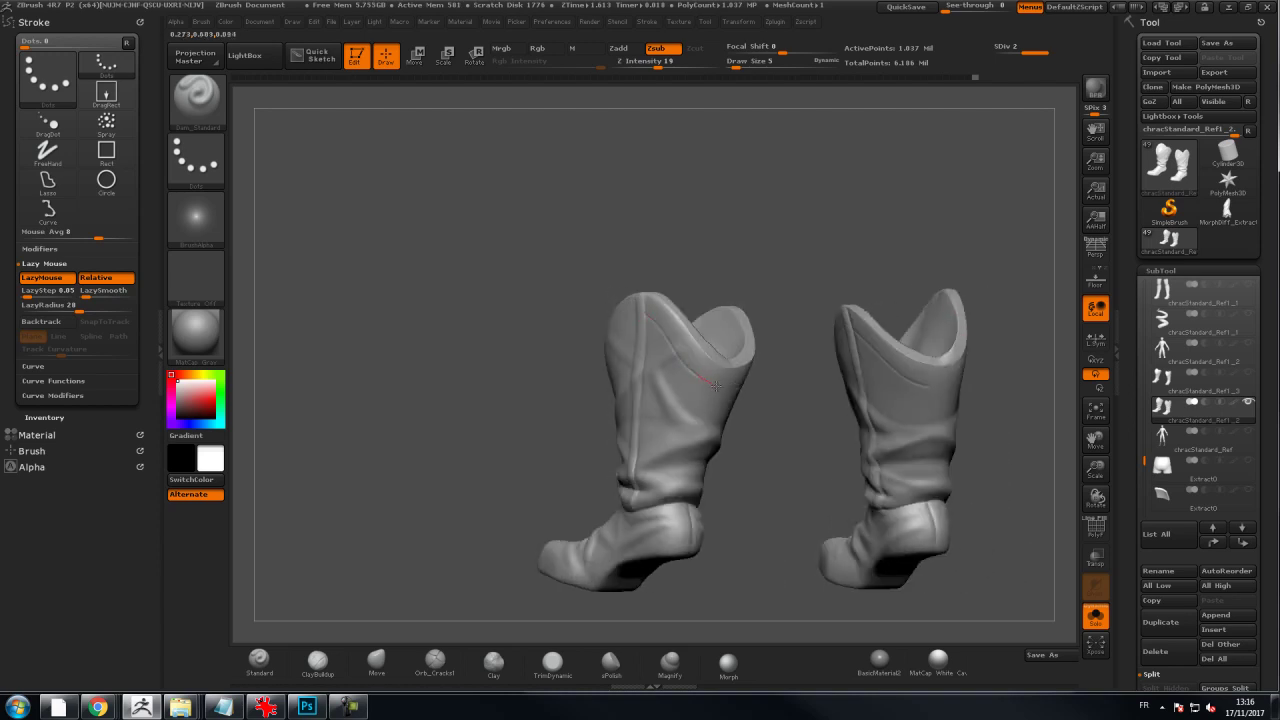
pyautogui.moveTo(767, 381)
pyautogui.mouseDown()
pyautogui.moveTo(683, 384)
pyautogui.moveTo(734, 382)
pyautogui.mouseUp()
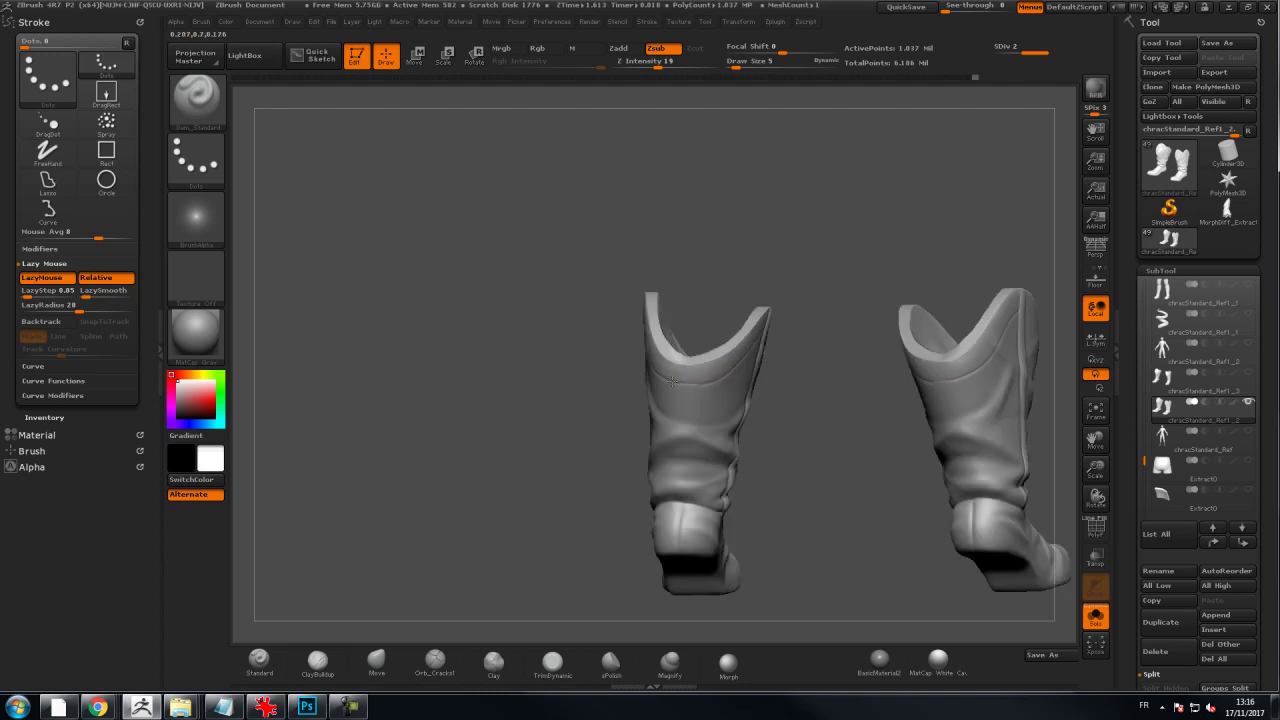
pyautogui.press('shift')
pyautogui.moveTo(752, 361)
pyautogui.mouseDown()
pyautogui.moveTo(691, 382)
pyautogui.moveTo(763, 334)
pyautogui.mouseUp()
pyautogui.press('shift')
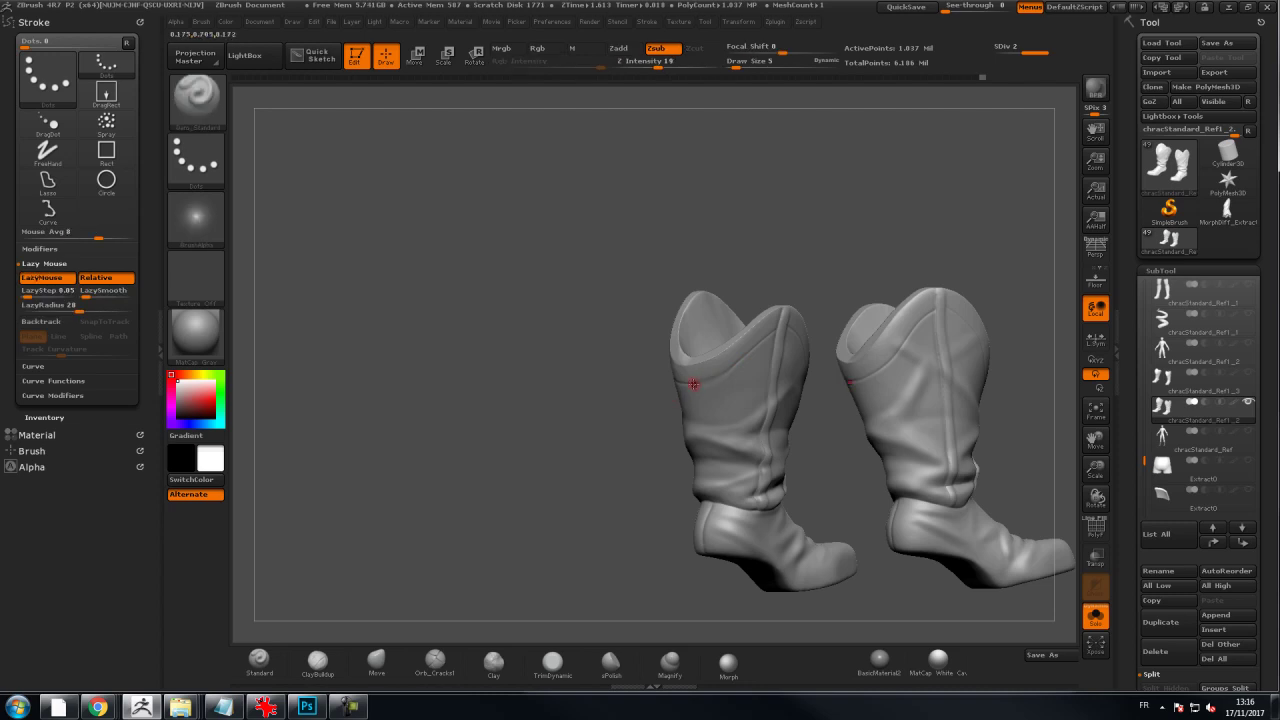
pyautogui.moveTo(803, 265)
pyautogui.mouseDown()
pyautogui.moveTo(705, 300)
pyautogui.moveTo(845, 268)
pyautogui.mouseUp()
pyautogui.press('shift')
pyautogui.keyDown('shift'); pyautogui.moveTo(712, 383); pyautogui.dragTo(682, 384); pyautogui.keyUp('shift')
# Step: Select the CurveQuadFill brush
pyautogui.moveTo(574, 317); pyautogui.dragTo(911, 293)
pyautogui.moveTo(1014, 443); pyautogui.dragTo(1008, 486)
pyautogui.moveTo(938, 412); pyautogui.dragTo(961, 386)
pyautogui.moveTo(918, 262)
pyautogui.keyDown('alt'); pyautogui.mouseDown()
pyautogui.moveTo(897, 270)
pyautogui.moveTo(963, 222)
pyautogui.moveTo(981, 231)
pyautogui.moveTo(838, 239)
pyautogui.mouseUp(); pyautogui.keyUp('alt')
pyautogui.click(196, 100)
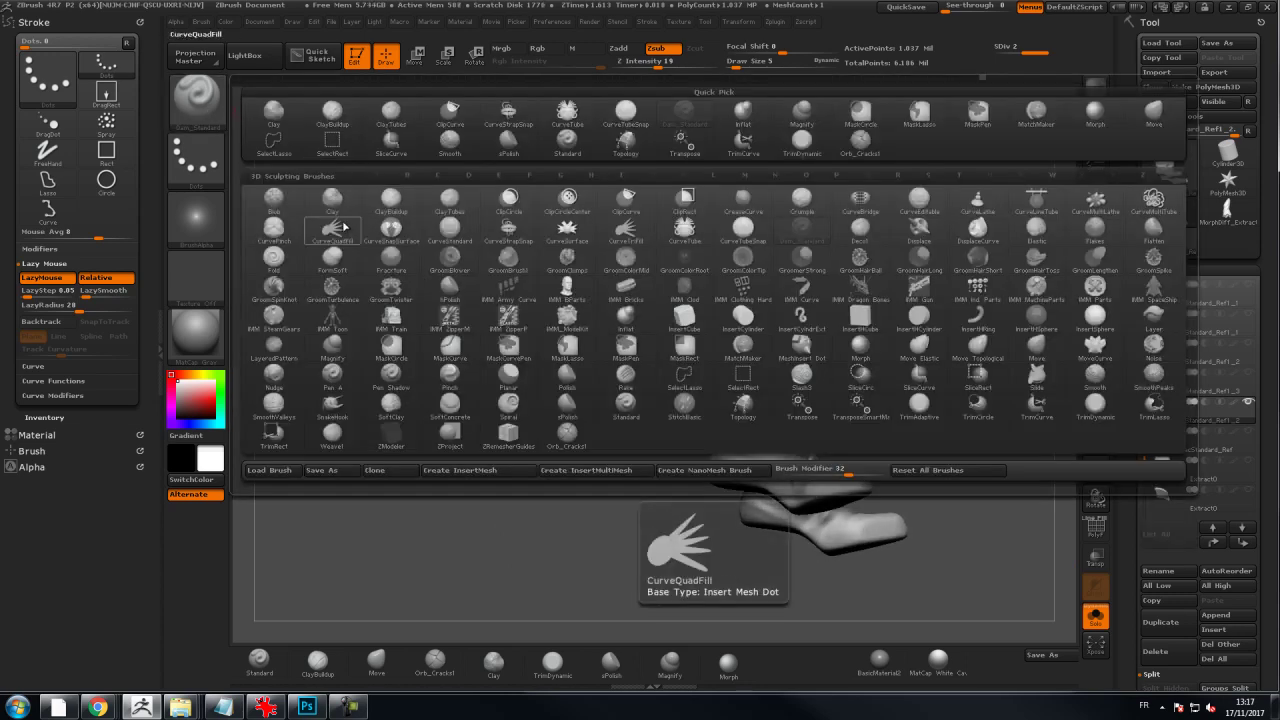
pyautogui.click(340, 229)
# Step: Reshape the outline of the boot soles along the sides and heel with the Move brush at draw size 39
pyautogui.moveTo(879, 333); pyautogui.dragTo(822, 320)
pyautogui.moveTo(911, 327); pyautogui.dragTo(905, 245)
pyautogui.keyDown('alt'); pyautogui.moveTo(951, 288); pyautogui.dragTo(909, 445); pyautogui.keyUp('alt')
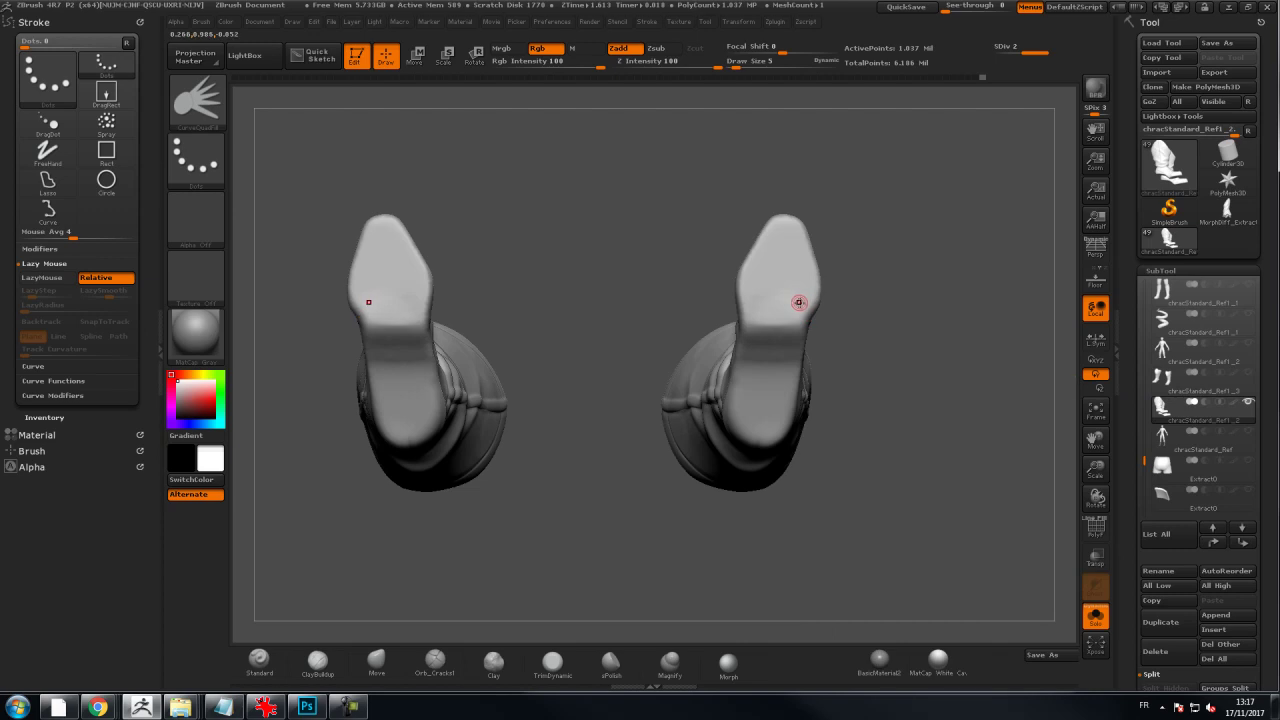
pyautogui.press('b')
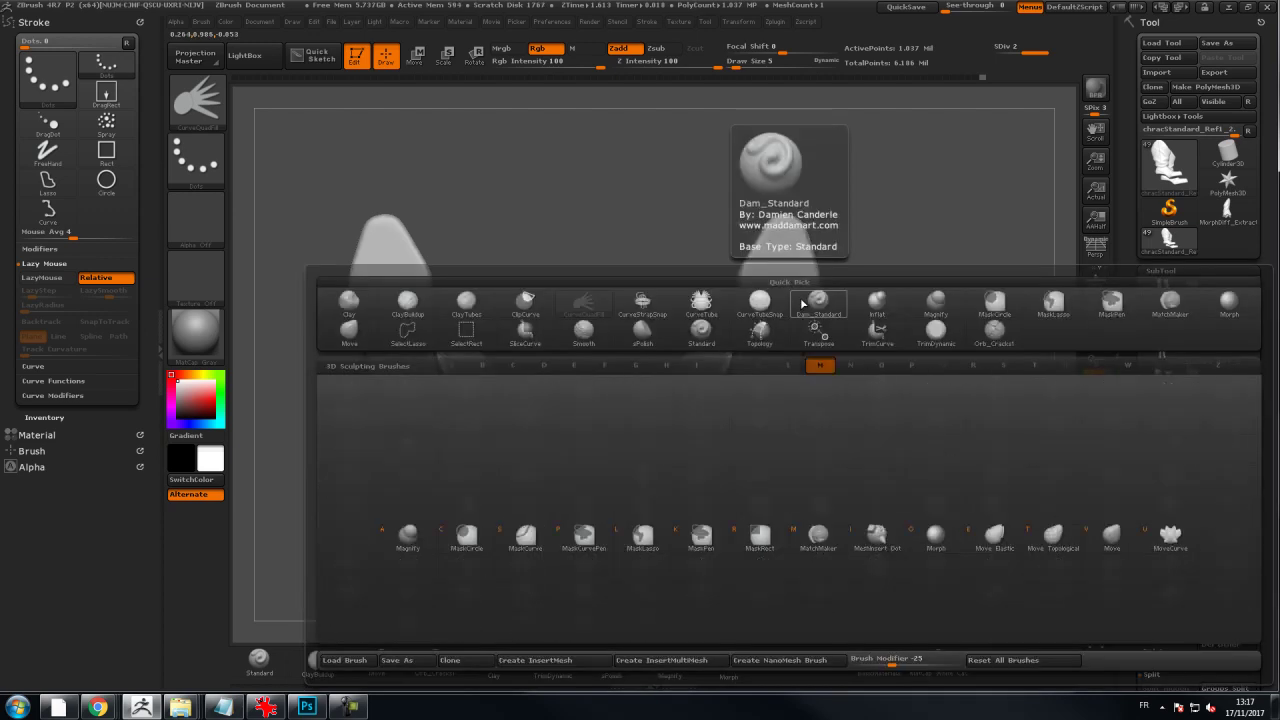
pyautogui.press('v')
pyautogui.press('s')
pyautogui.moveTo(785, 308)
pyautogui.mouseDown()
pyautogui.moveTo(796, 302)
pyautogui.moveTo(802, 326)
pyautogui.mouseUp()
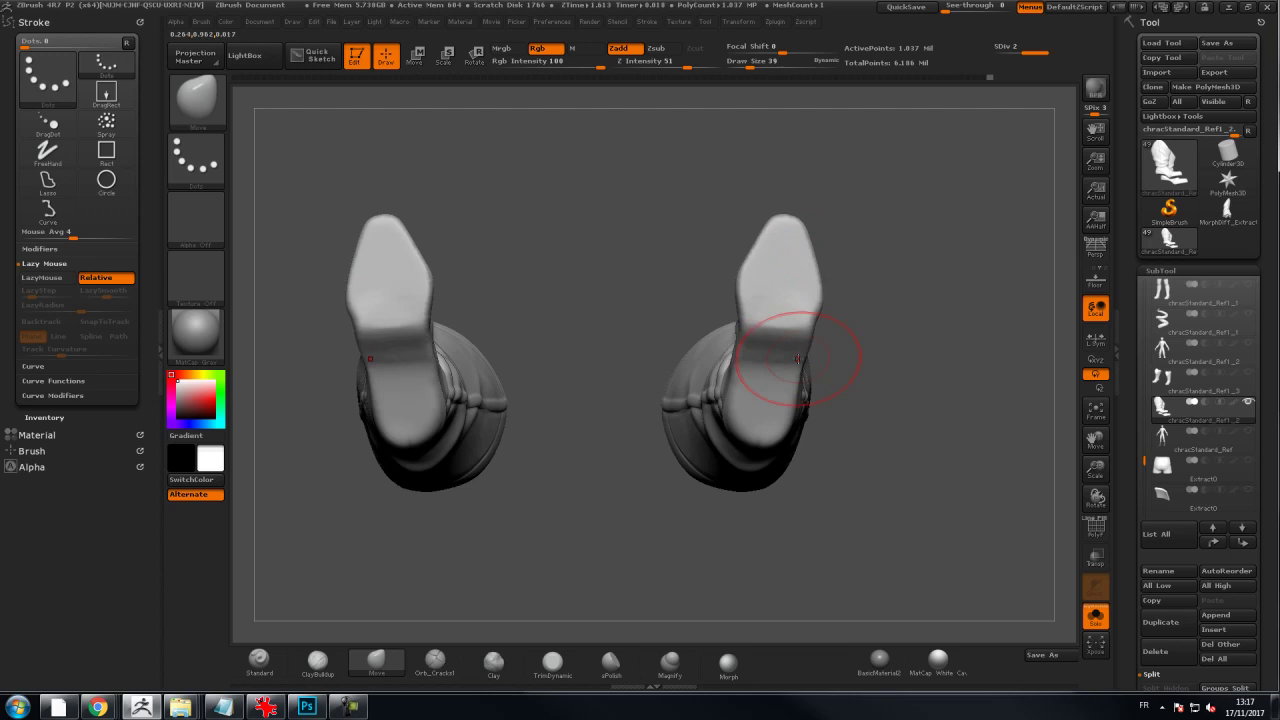
pyautogui.moveTo(785, 420)
pyautogui.mouseDown()
pyautogui.moveTo(757, 448)
pyautogui.moveTo(744, 443)
pyautogui.mouseUp()
pyautogui.moveTo(810, 333)
pyautogui.mouseDown()
pyautogui.moveTo(789, 382)
pyautogui.moveTo(802, 355)
pyautogui.mouseUp()
# Step: Enable free XYZ rotation and adjust the toe tip of the soles with the Move brush at draw size 22
pyautogui.press('s')
pyautogui.moveTo(903, 274)
pyautogui.mouseDown()
pyautogui.moveTo(850, 322)
pyautogui.moveTo(800, 410)
pyautogui.moveTo(710, 440)
pyautogui.moveTo(800, 445)
pyautogui.moveTo(815, 490)
pyautogui.moveTo(677, 541)
pyautogui.moveTo(732, 444)
pyautogui.moveTo(800, 390)
pyautogui.moveTo(827, 208)
pyautogui.mouseUp()
pyautogui.moveTo(861, 252)
pyautogui.mouseDown()
pyautogui.moveTo(875, 264)
pyautogui.moveTo(862, 254)
pyautogui.moveTo(877, 243)
pyautogui.moveTo(935, 272)
pyautogui.moveTo(918, 284)
pyautogui.mouseUp()
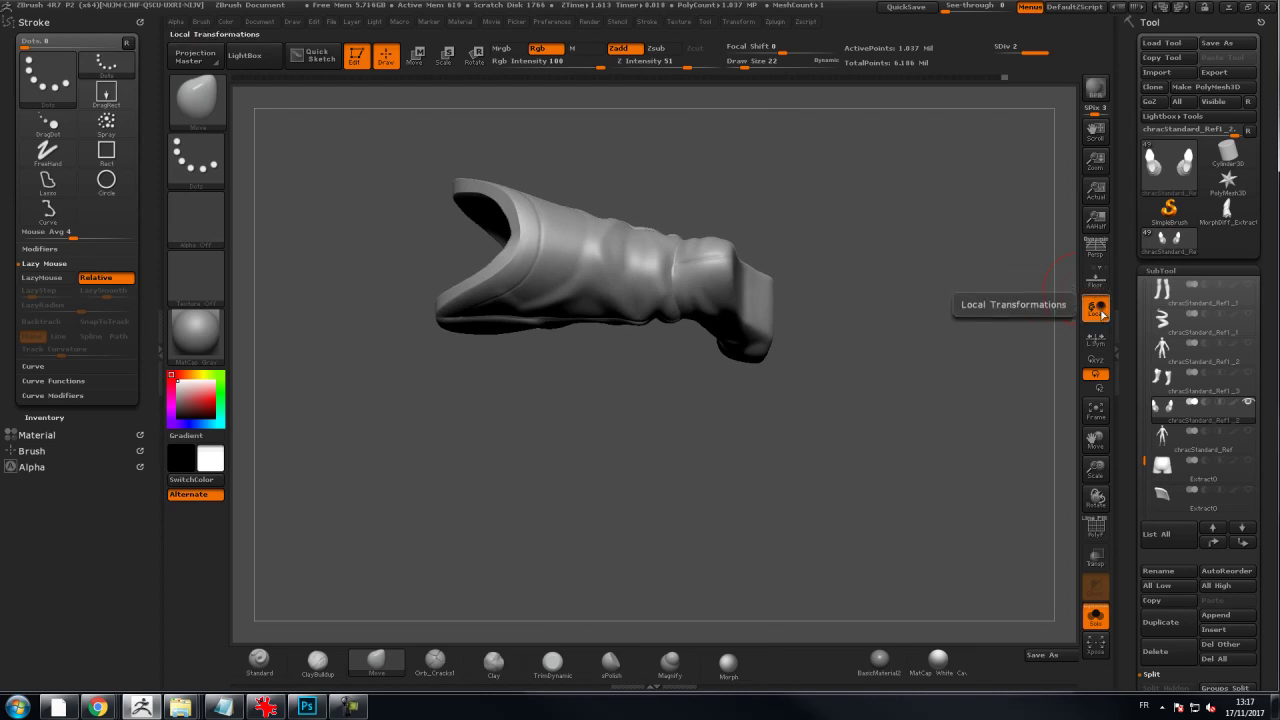
pyautogui.click(1097, 361)
pyautogui.moveTo(980, 352); pyautogui.dragTo(889, 366)
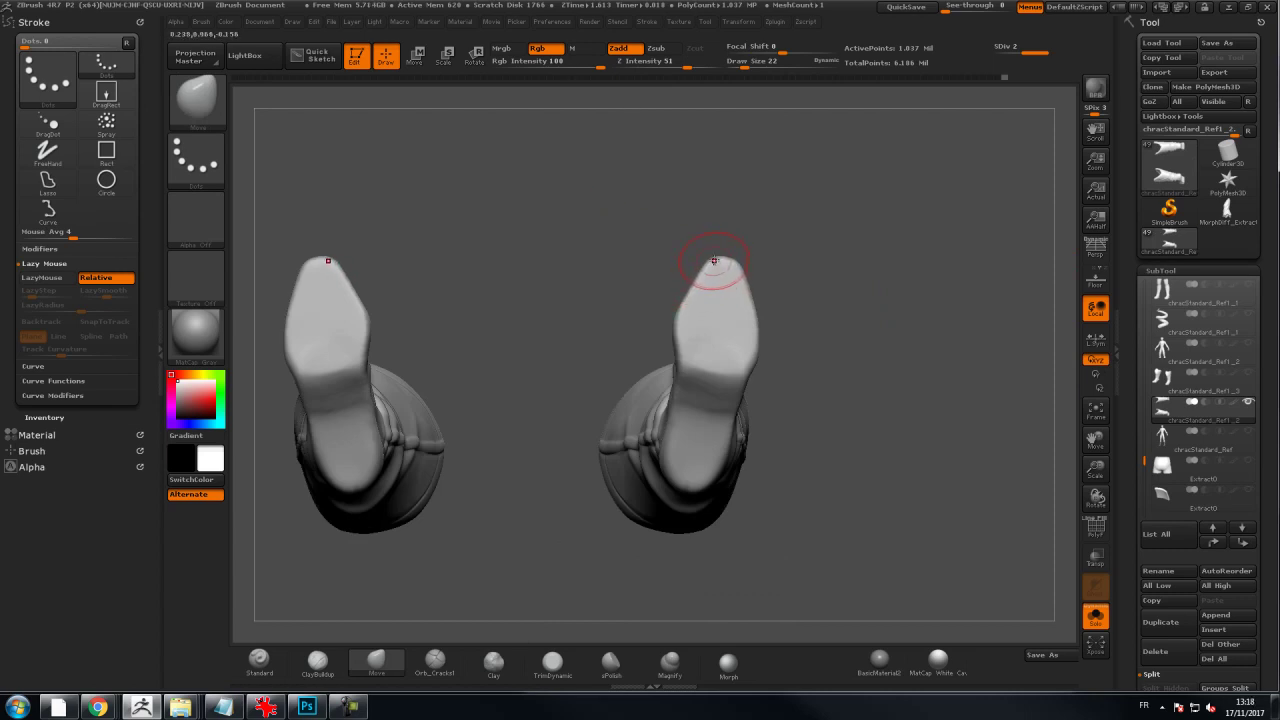
pyautogui.moveTo(712, 261); pyautogui.dragTo(712, 264)
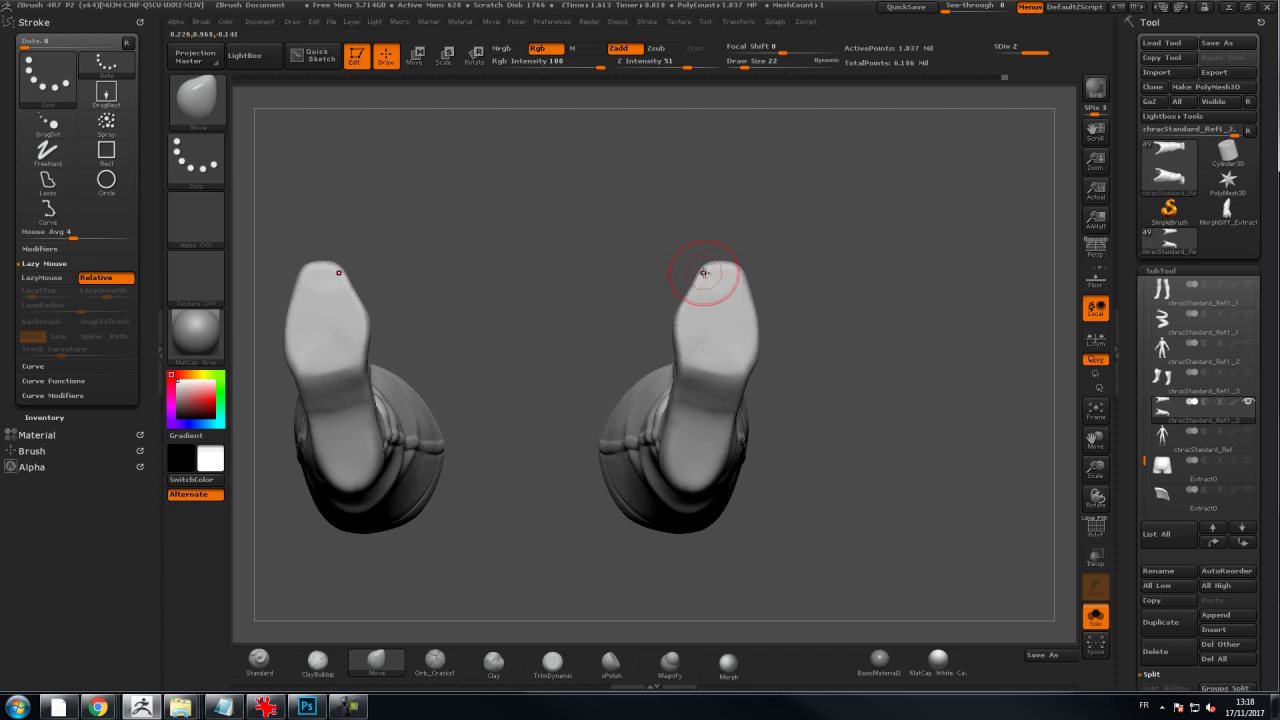
# Step: Switch to the CurveQuadFill brush for building the soles
pyautogui.click(205, 110)
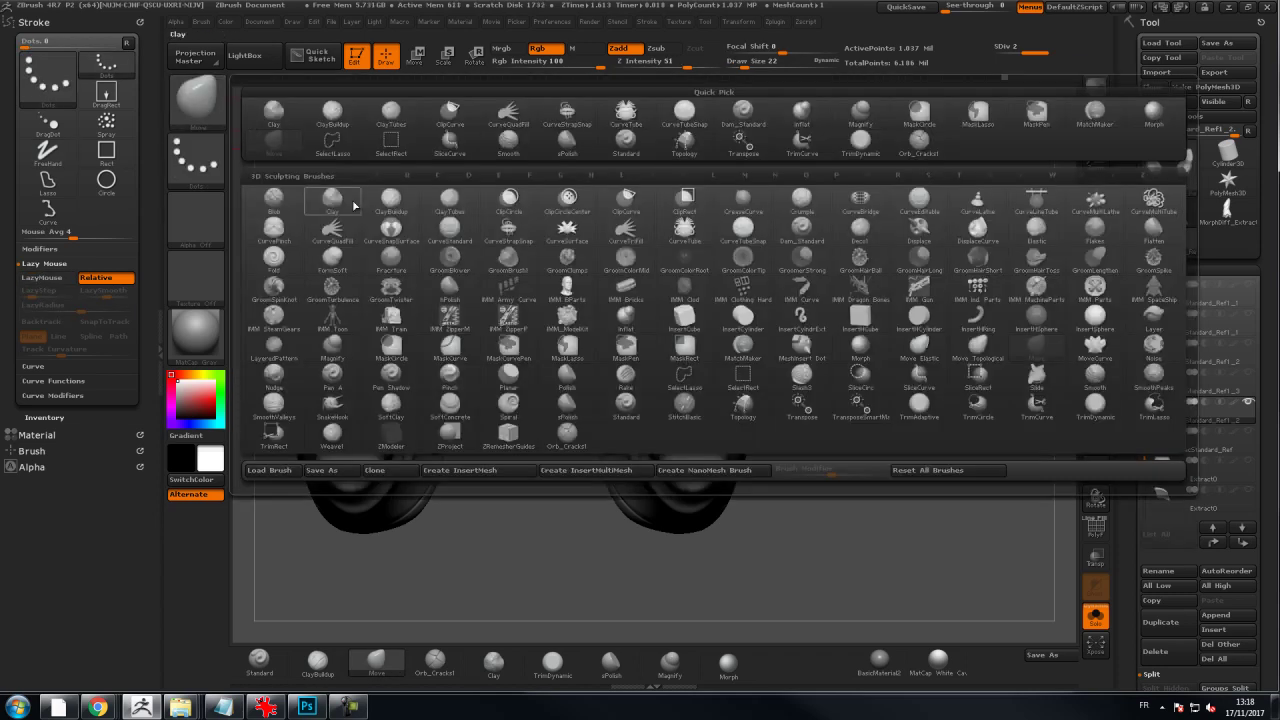
pyautogui.click(336, 226)
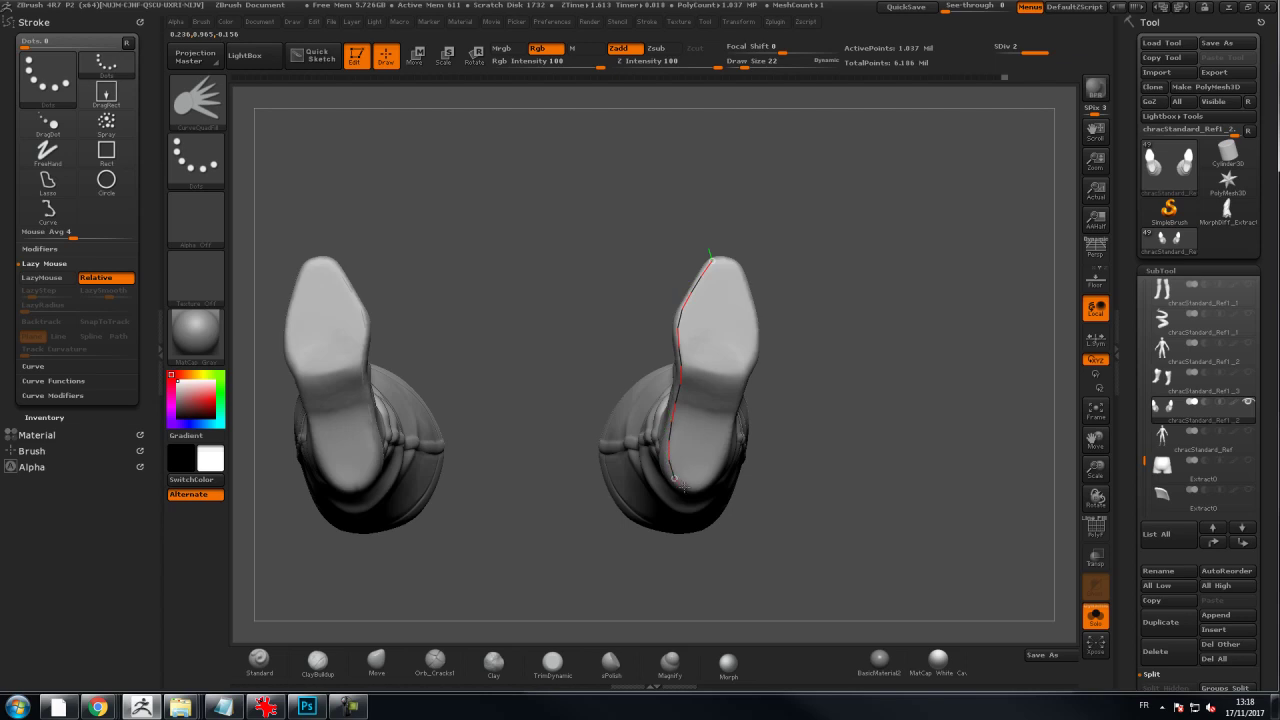
# Step: Try to draw a closed CurveQuadFill outline around the boot sole, and undo it
pyautogui.moveTo(727, 435); pyautogui.dragTo(733, 410)
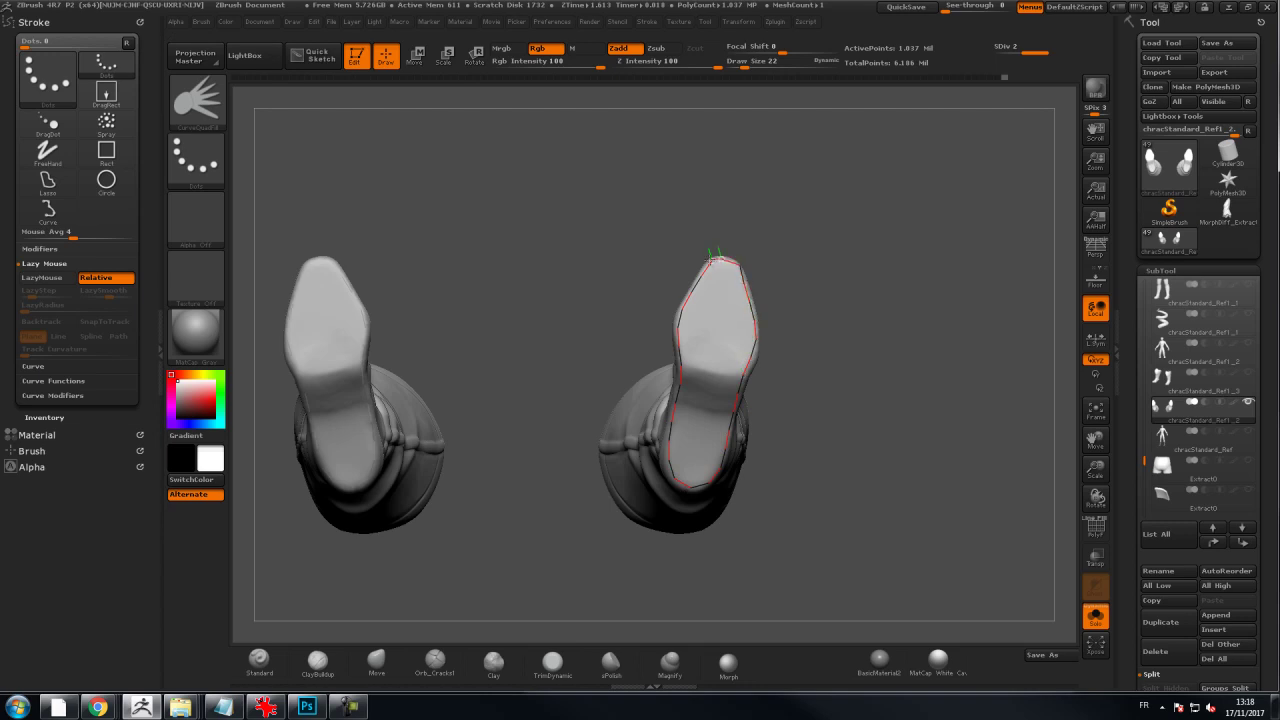
pyautogui.moveTo(711, 262); pyautogui.dragTo(715, 259)
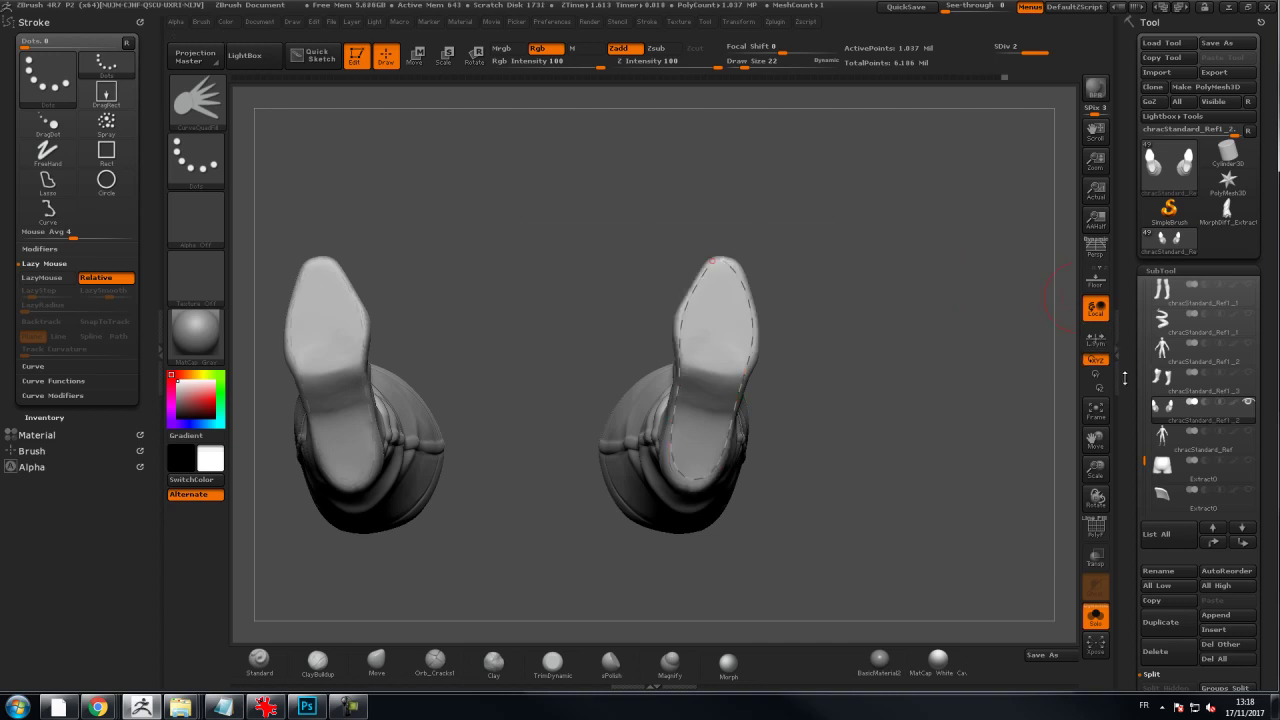
pyautogui.hotkey('ctrl', 'z')
# Step: Delete the lower subdivision levels of the boots subtool
pyautogui.moveTo(1129, 433); pyautogui.dragTo(1143, 289)
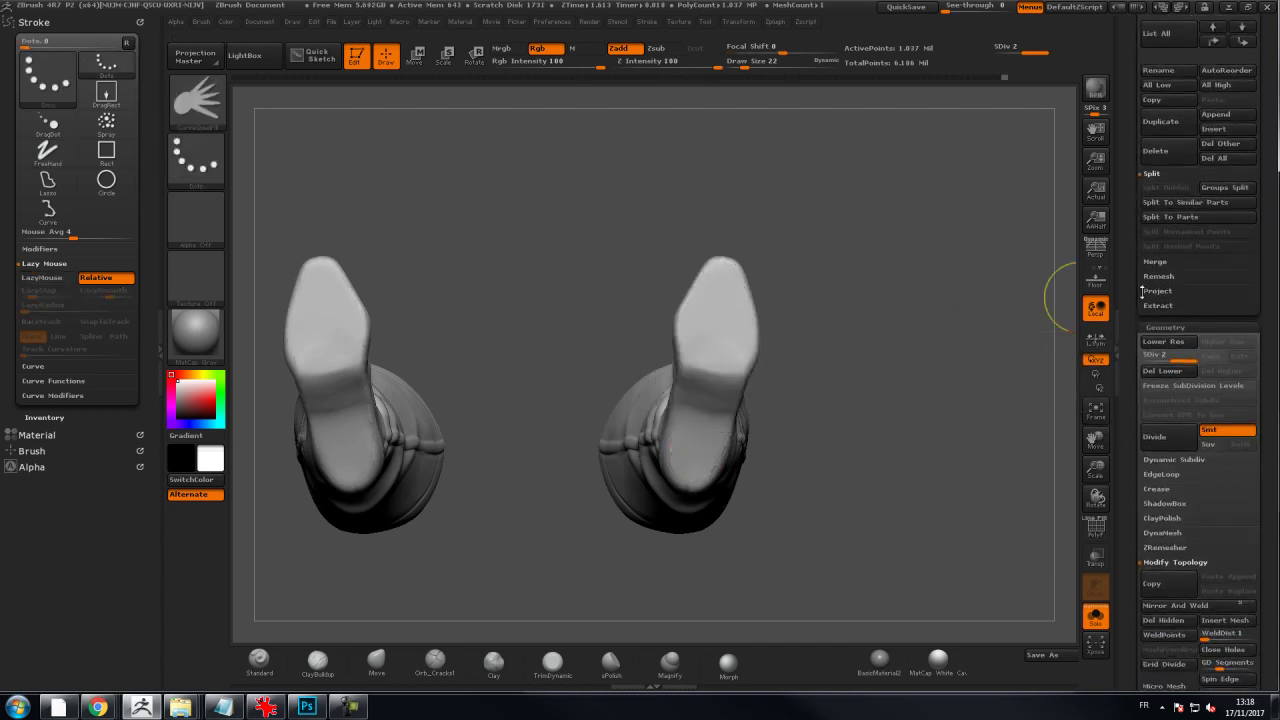
pyautogui.click(1161, 376)
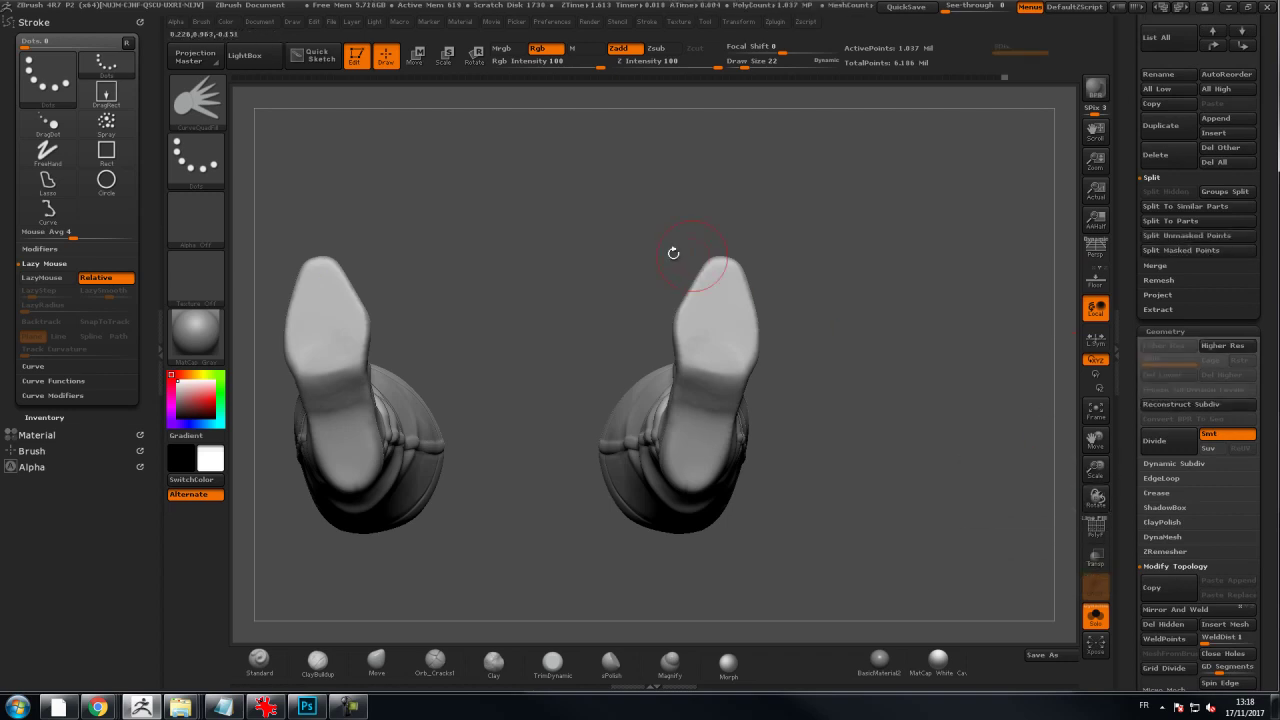
# Step: Try to fill the traced sole outline with CurveQuadFill at draw size 22, and undo the result
pyautogui.moveTo(714, 260); pyautogui.dragTo(697, 282)
pyautogui.moveTo(677, 325); pyautogui.dragTo(677, 348)
pyautogui.moveTo(742, 272); pyautogui.dragTo(714, 259)
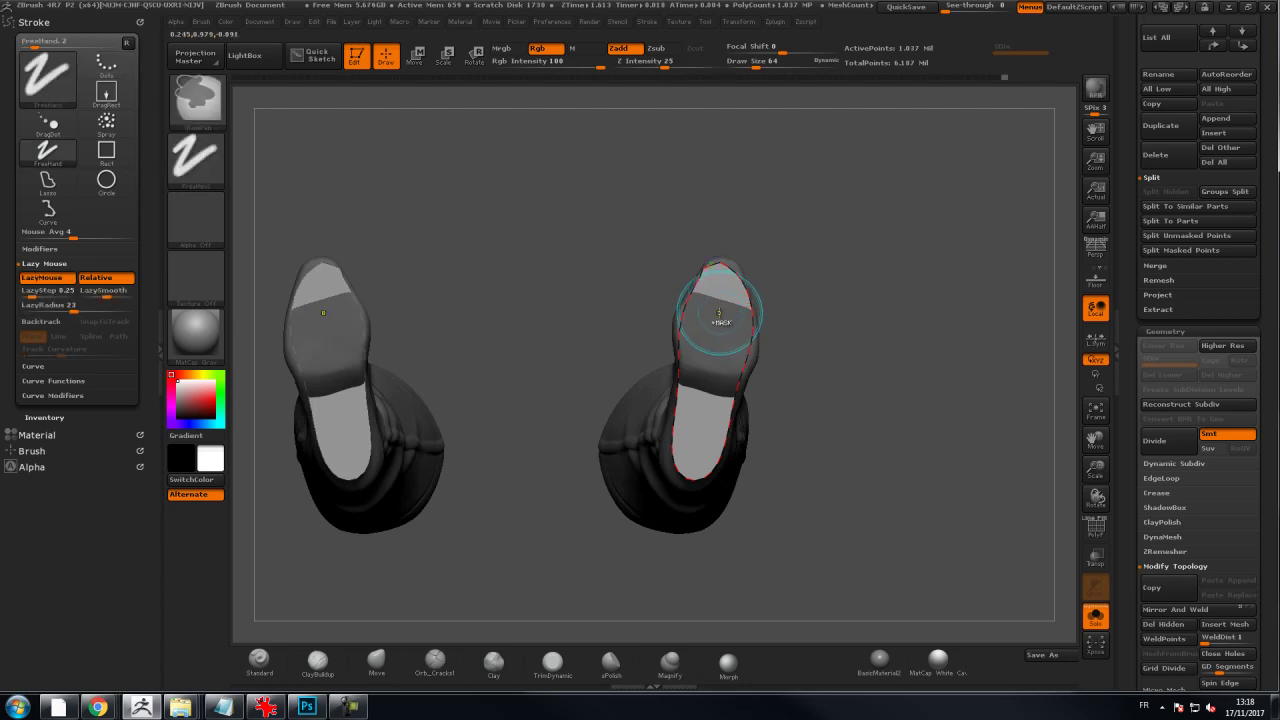
pyautogui.hotkey('ctrl', 'z')
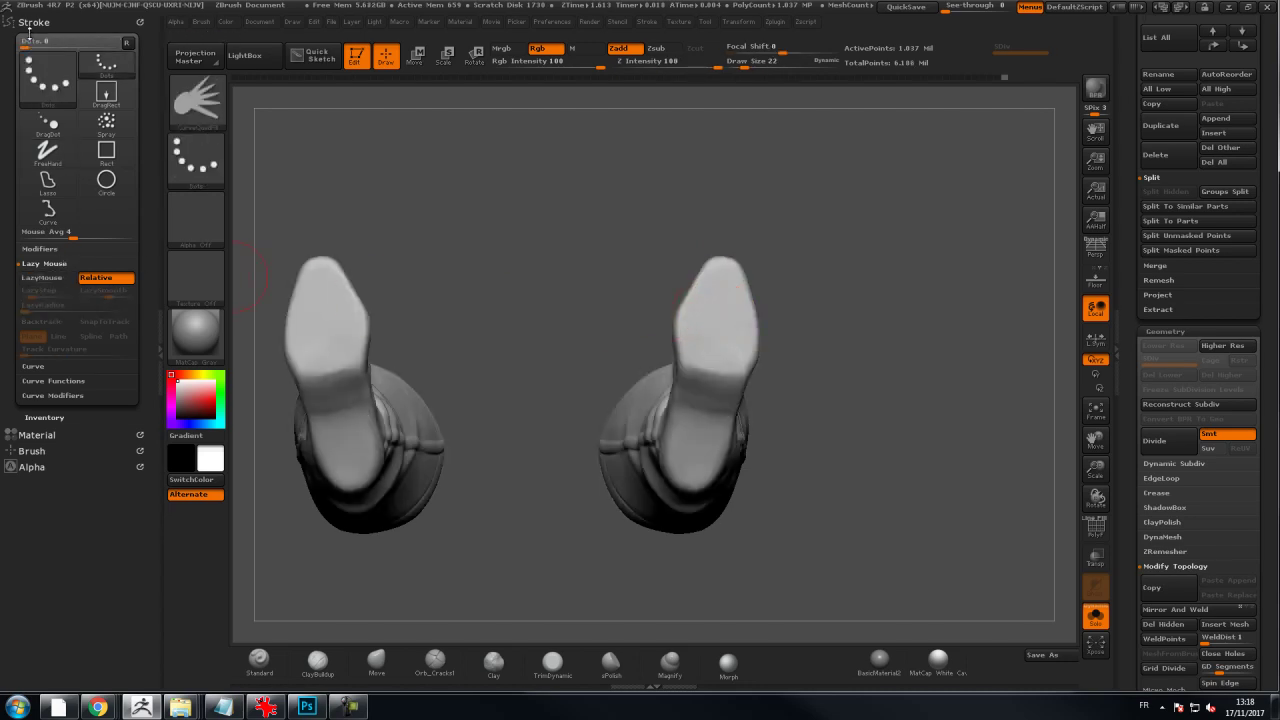
# Step: Set the curve step to 0.25 and trace a closed CurveQuadFill outline around the boot sole at draw size 10
pyautogui.click(35, 366)
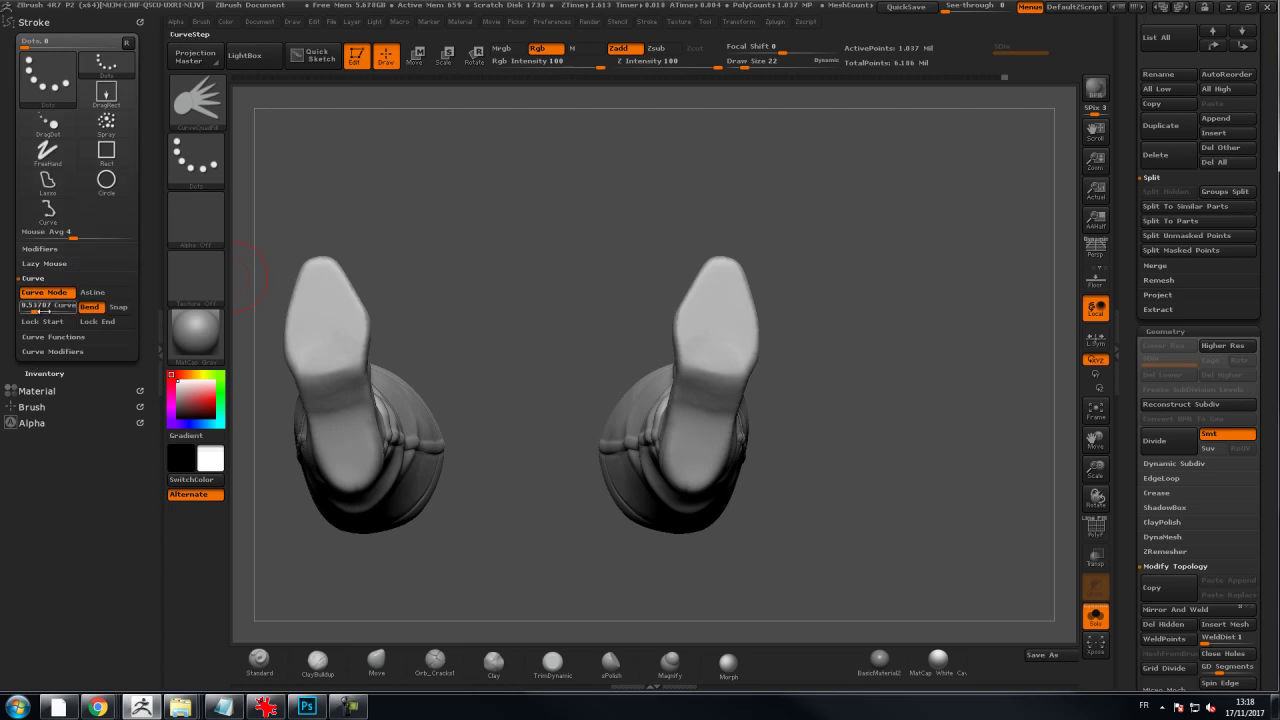
pyautogui.click(36, 307)
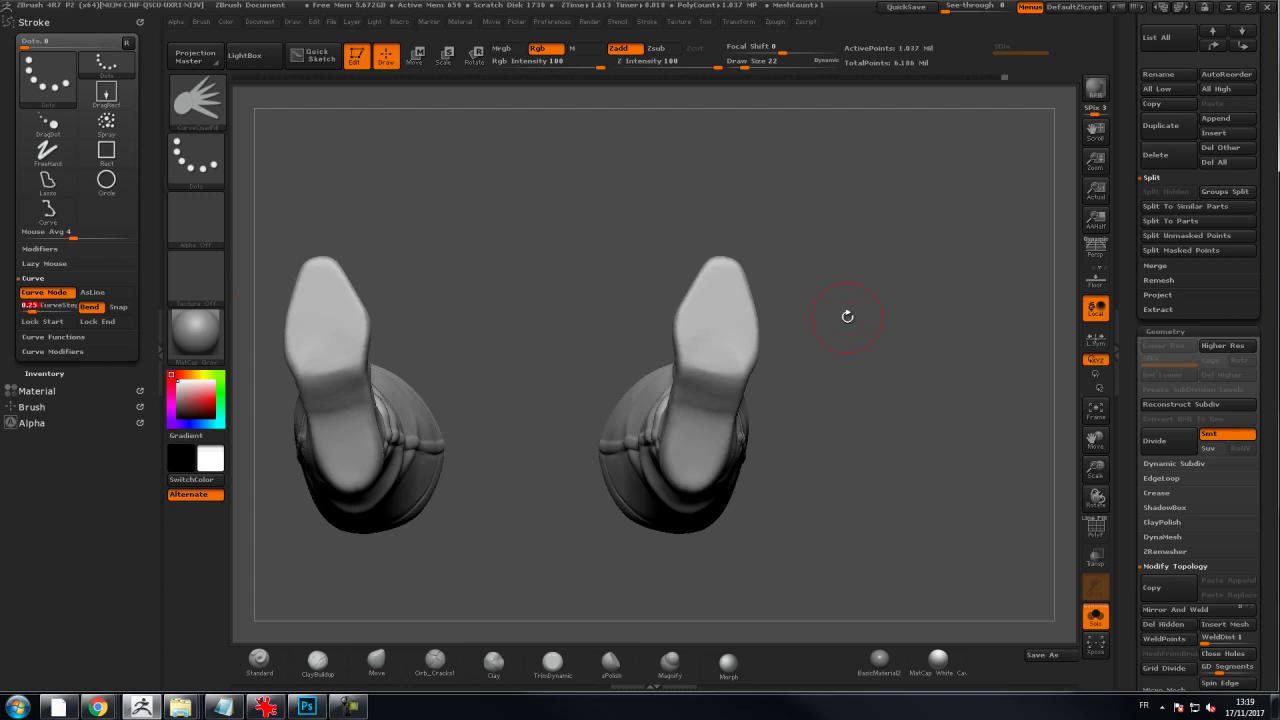
pyautogui.press('s')
pyautogui.moveTo(711, 282); pyautogui.dragTo(708, 282)
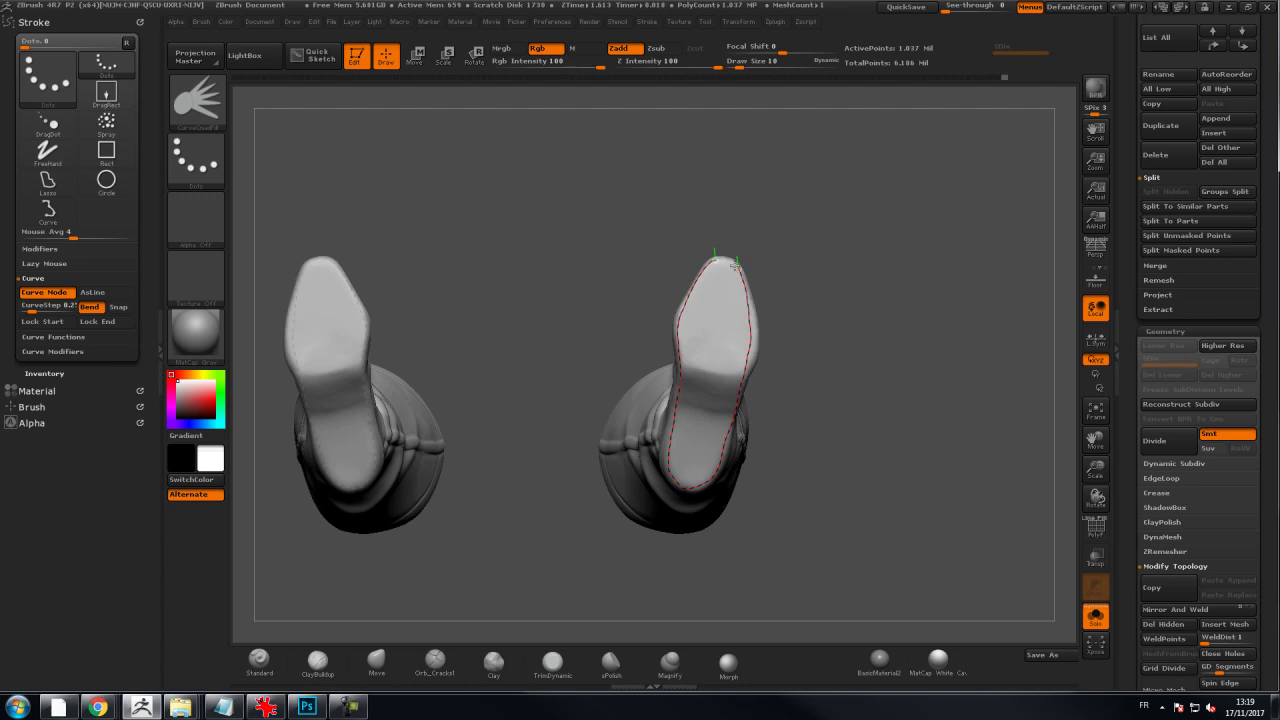
pyautogui.moveTo(716, 261); pyautogui.dragTo(716, 262)
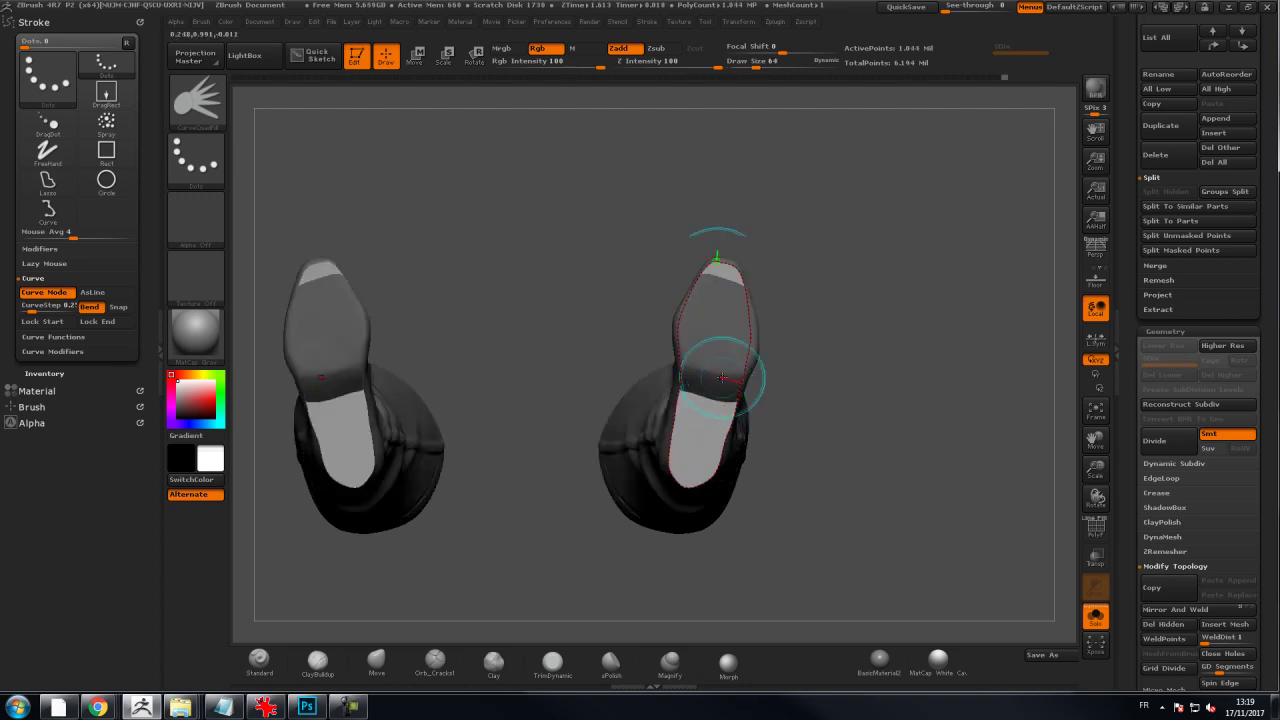
# Step: Regenerate the sole mesh from its curve with draw size 13 to make it thicker
pyautogui.moveTo(890, 242)
pyautogui.mouseDown()
pyautogui.moveTo(990, 280)
pyautogui.moveTo(934, 331)
pyautogui.moveTo(724, 432)
pyautogui.moveTo(838, 424)
pyautogui.moveTo(849, 306)
pyautogui.moveTo(850, 356)
pyautogui.moveTo(900, 344)
pyautogui.moveTo(853, 343)
pyautogui.mouseUp()
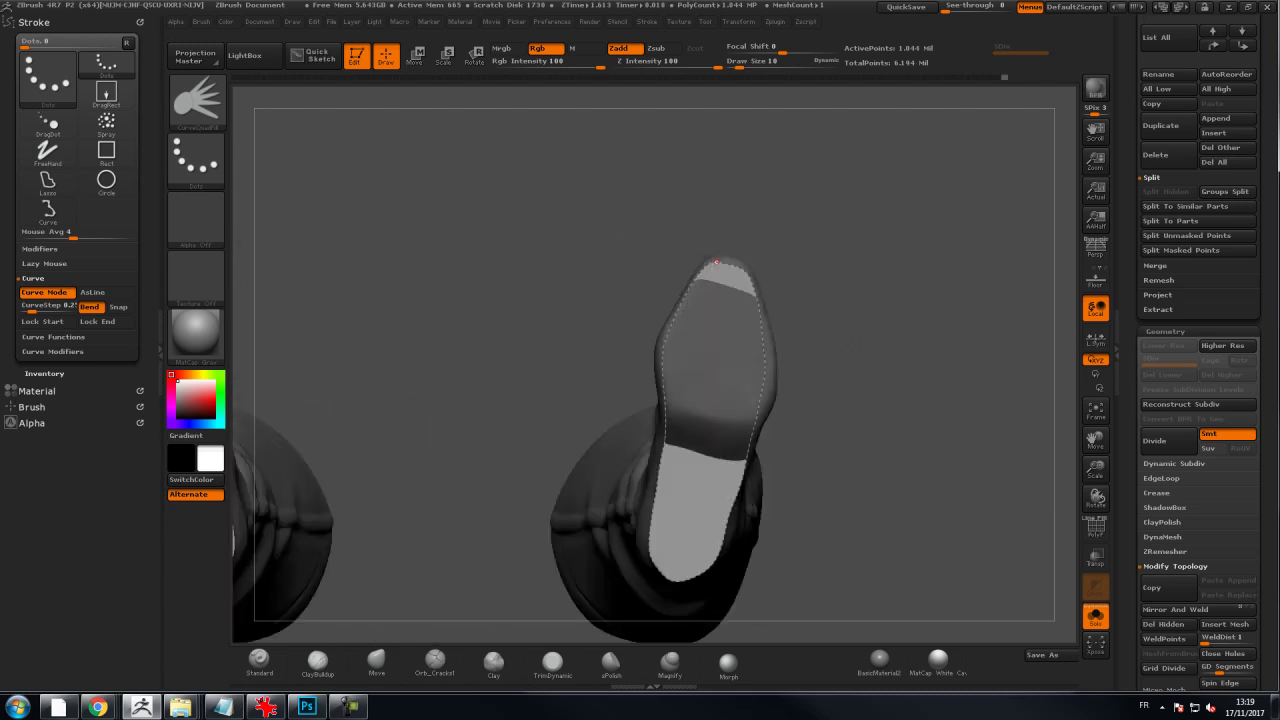
pyautogui.moveTo(853, 343)
pyautogui.mouseDown()
pyautogui.moveTo(903, 358)
pyautogui.moveTo(840, 349)
pyautogui.moveTo(856, 352)
pyautogui.mouseUp()
pyautogui.moveTo(937, 446); pyautogui.dragTo(1003, 436)
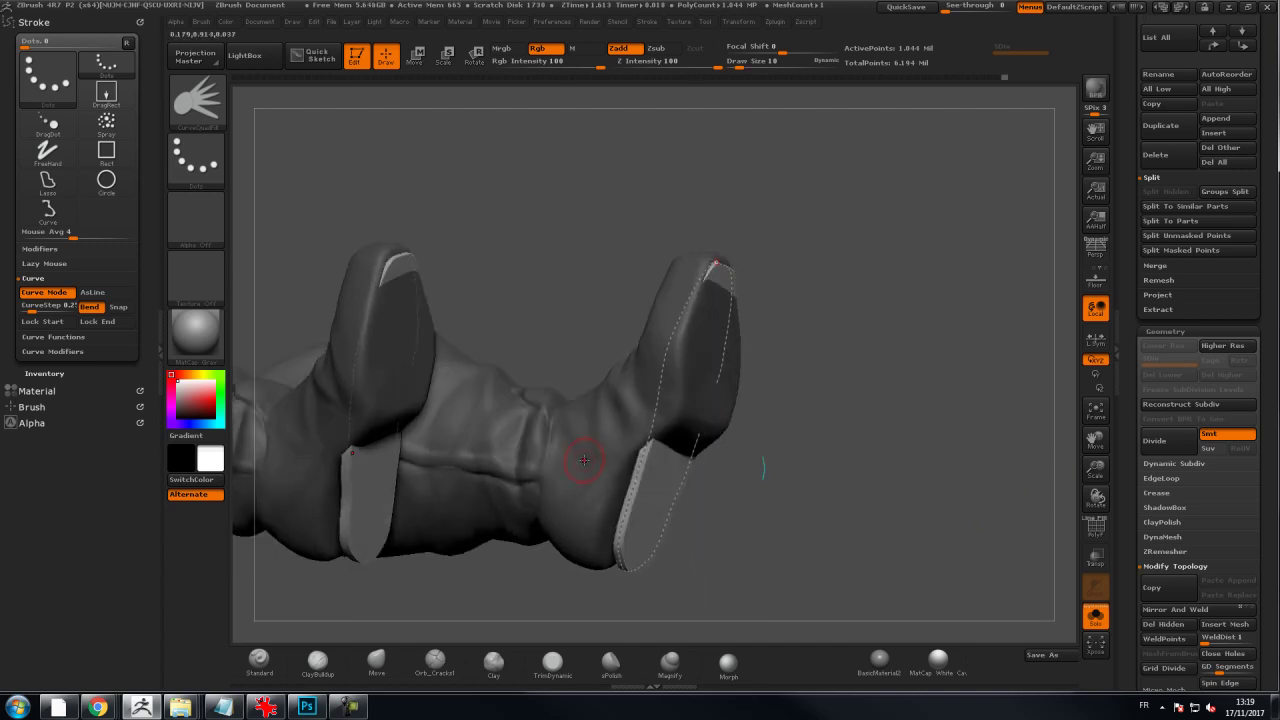
pyautogui.press('s')
pyautogui.press('Return')
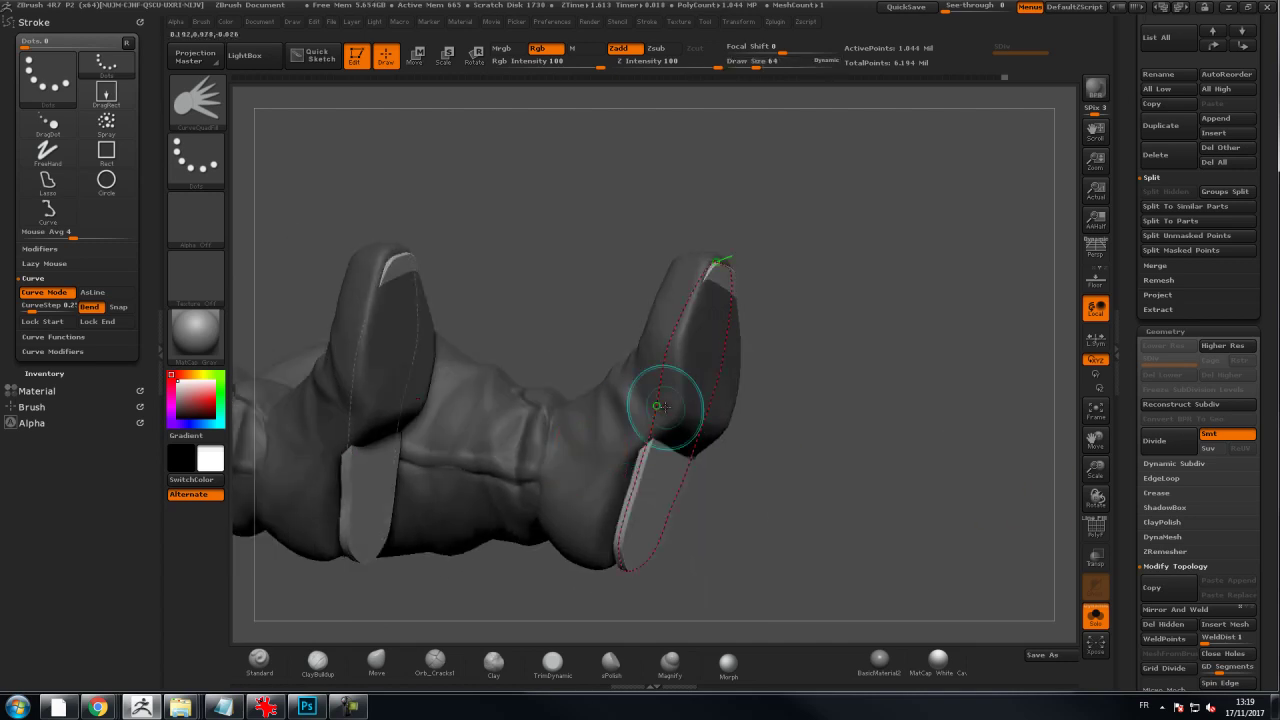
pyautogui.click(659, 404)
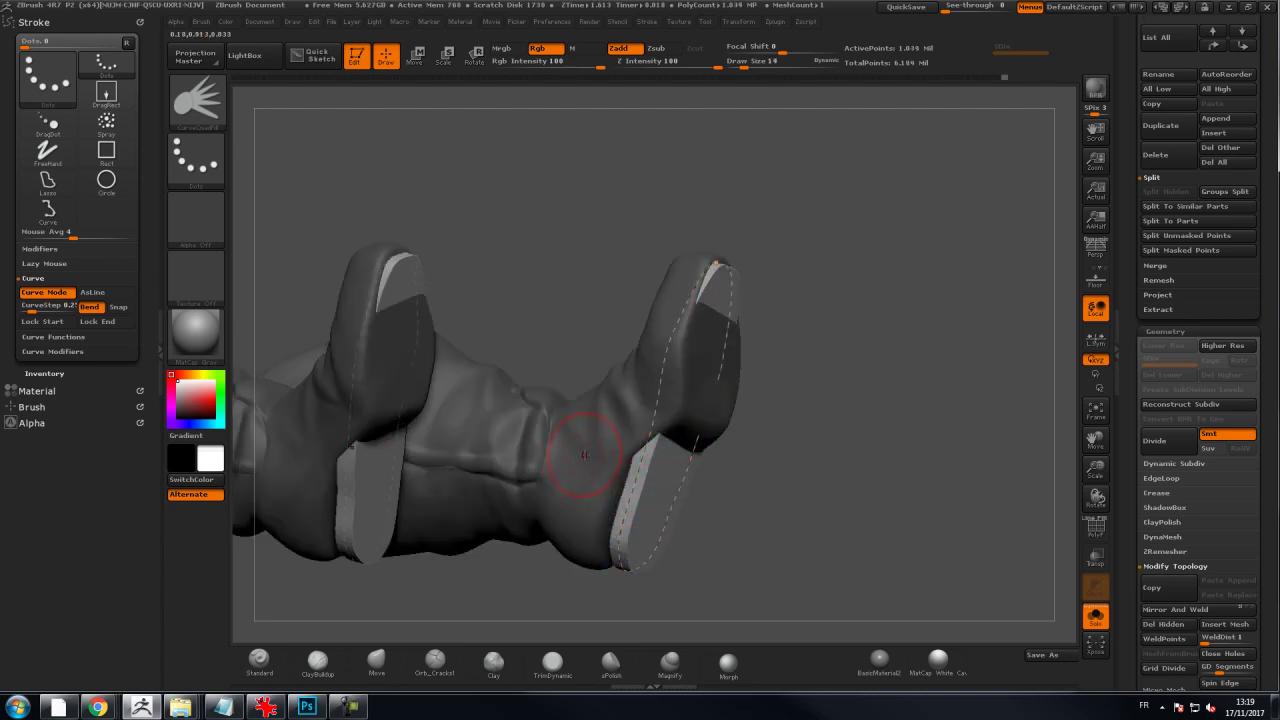
pyautogui.press('s')
pyautogui.click(638, 457)
# Step: Turn on the PolyFrame display and inspect the sole mesh's topology from several angles
pyautogui.click(1103, 533)
pyautogui.moveTo(722, 488); pyautogui.dragTo(694, 487)
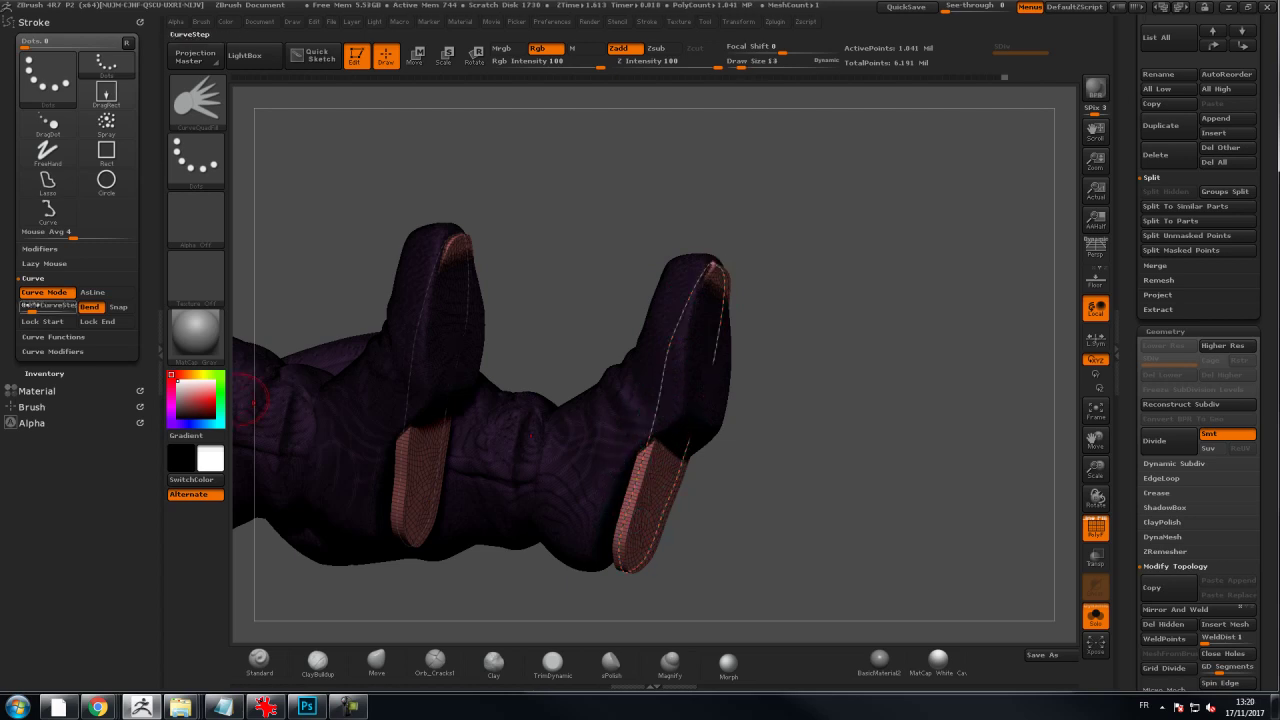
pyautogui.moveTo(880, 390); pyautogui.dragTo(776, 403)
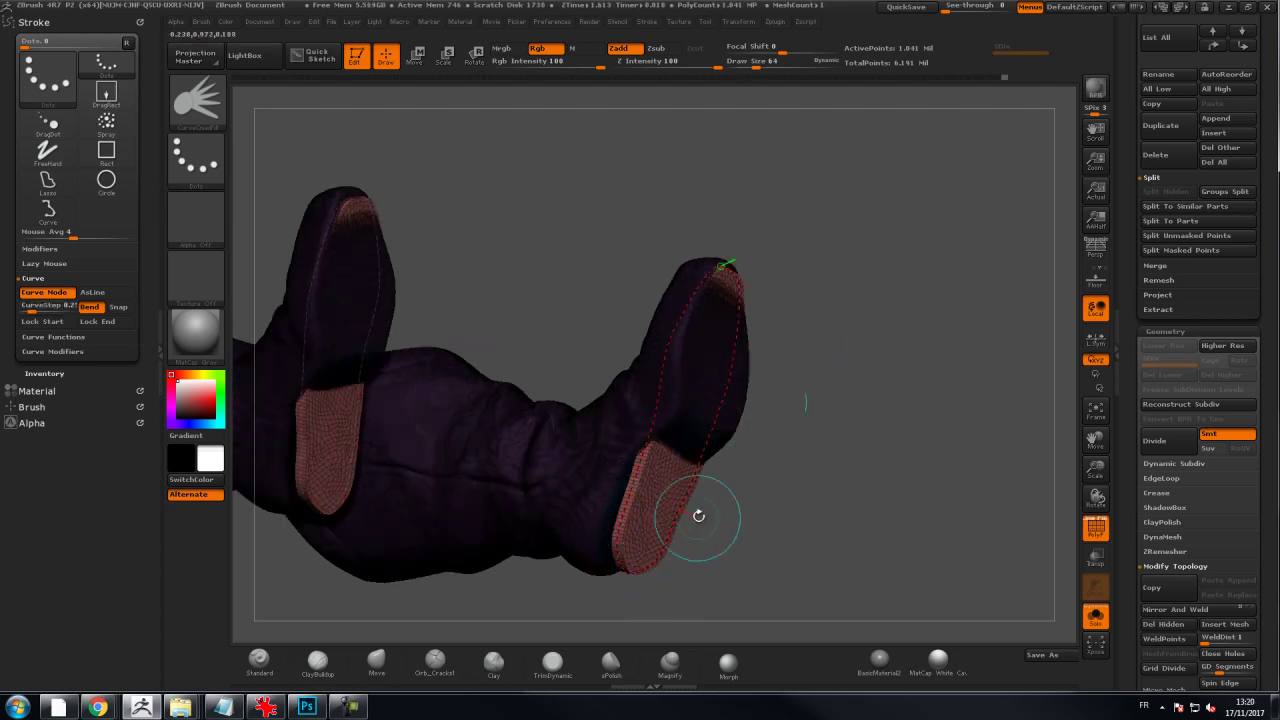
pyautogui.moveTo(925, 394); pyautogui.dragTo(904, 362)
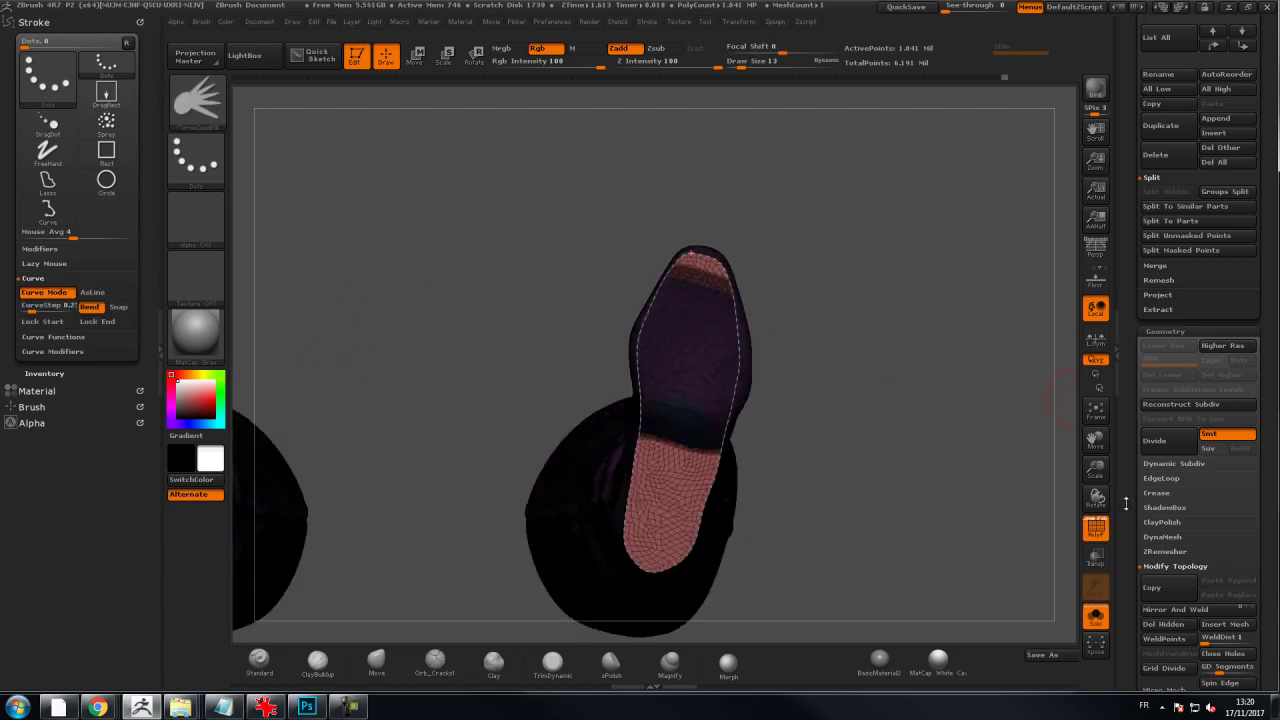
# Step: Split the unmasked sole meshes from the boots into their own subtool
pyautogui.scroll(-5, 1151, 458)
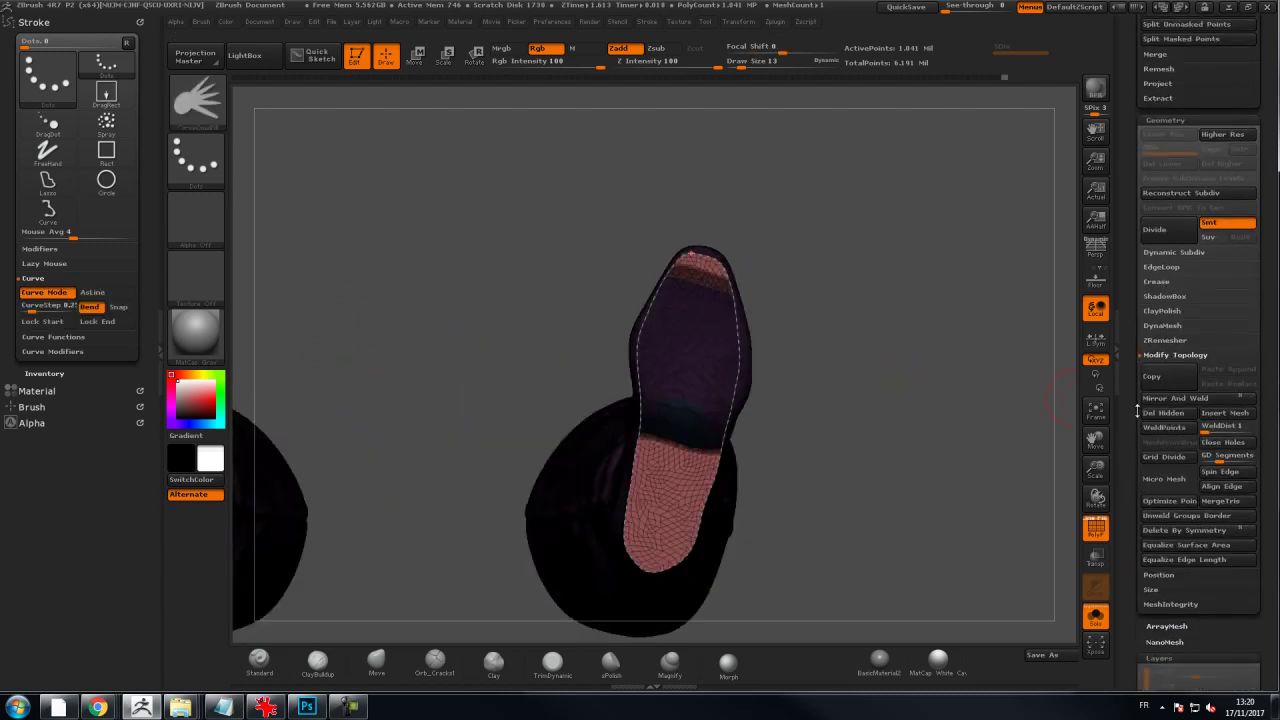
pyautogui.scroll(5, 1140, 410)
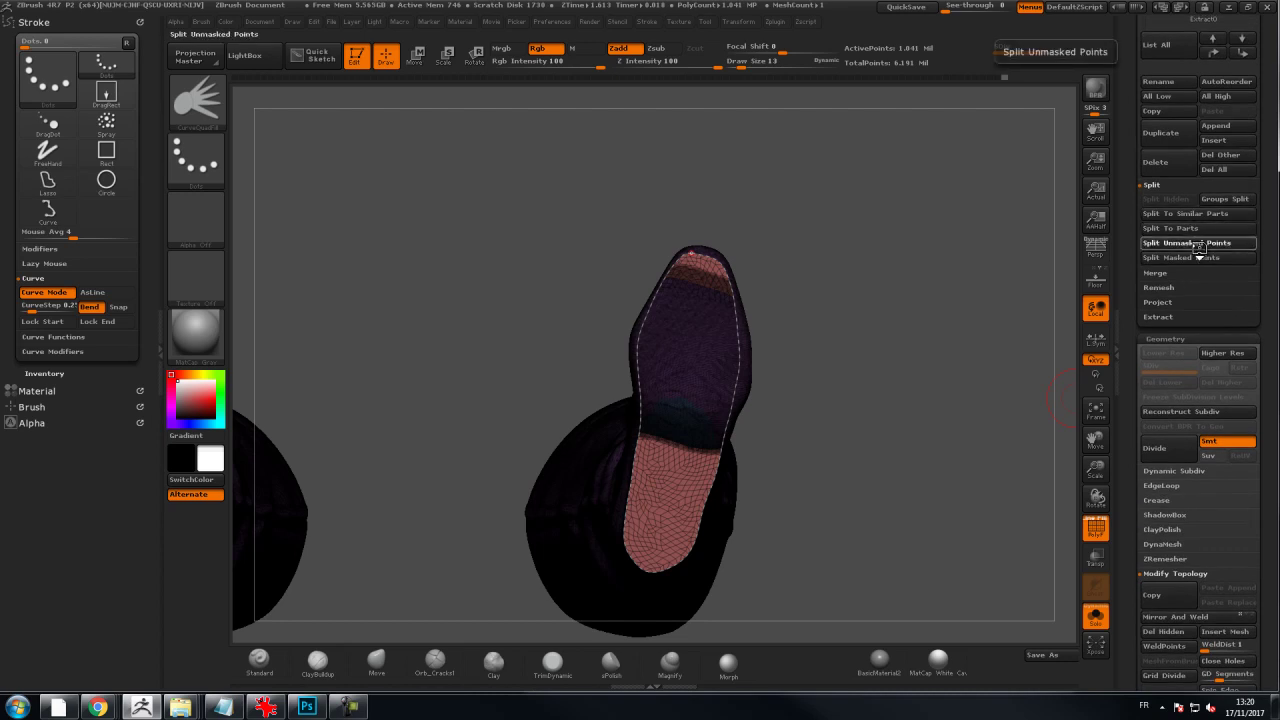
pyautogui.click(1200, 245)
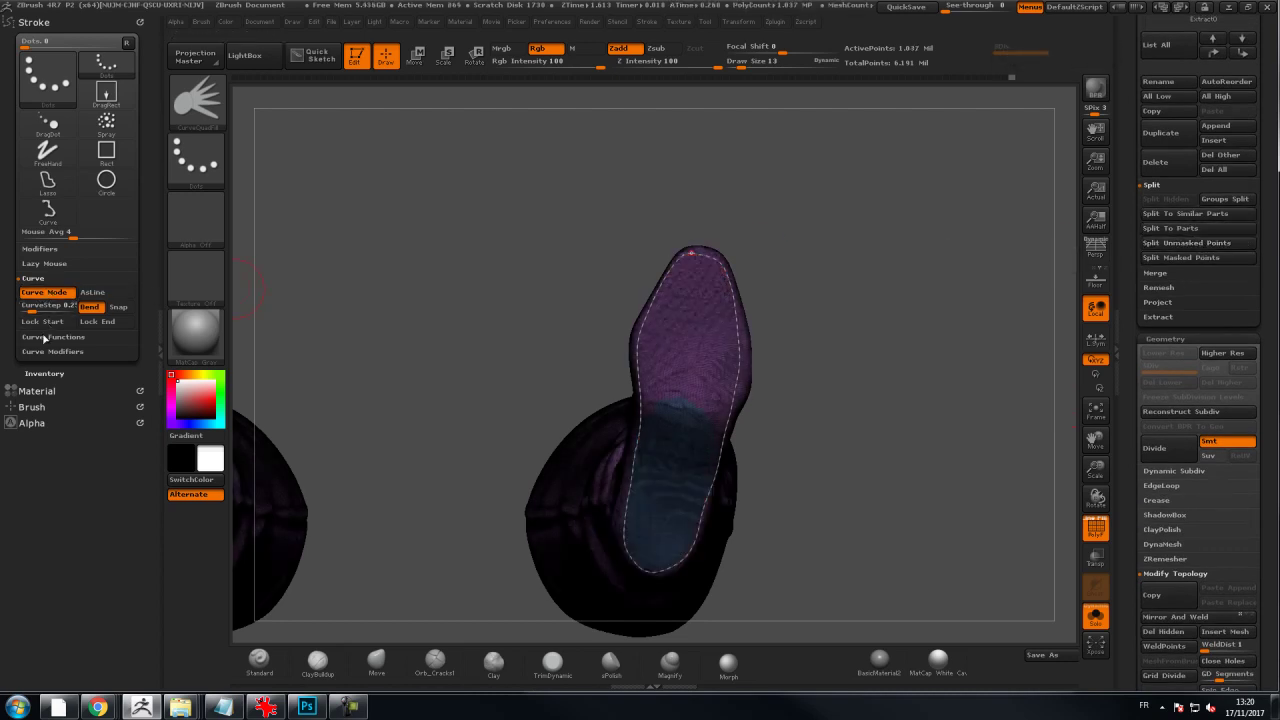
# Step: Delete the remaining sole outline curve and make the separated soles the active subtool
pyautogui.click(44, 337)
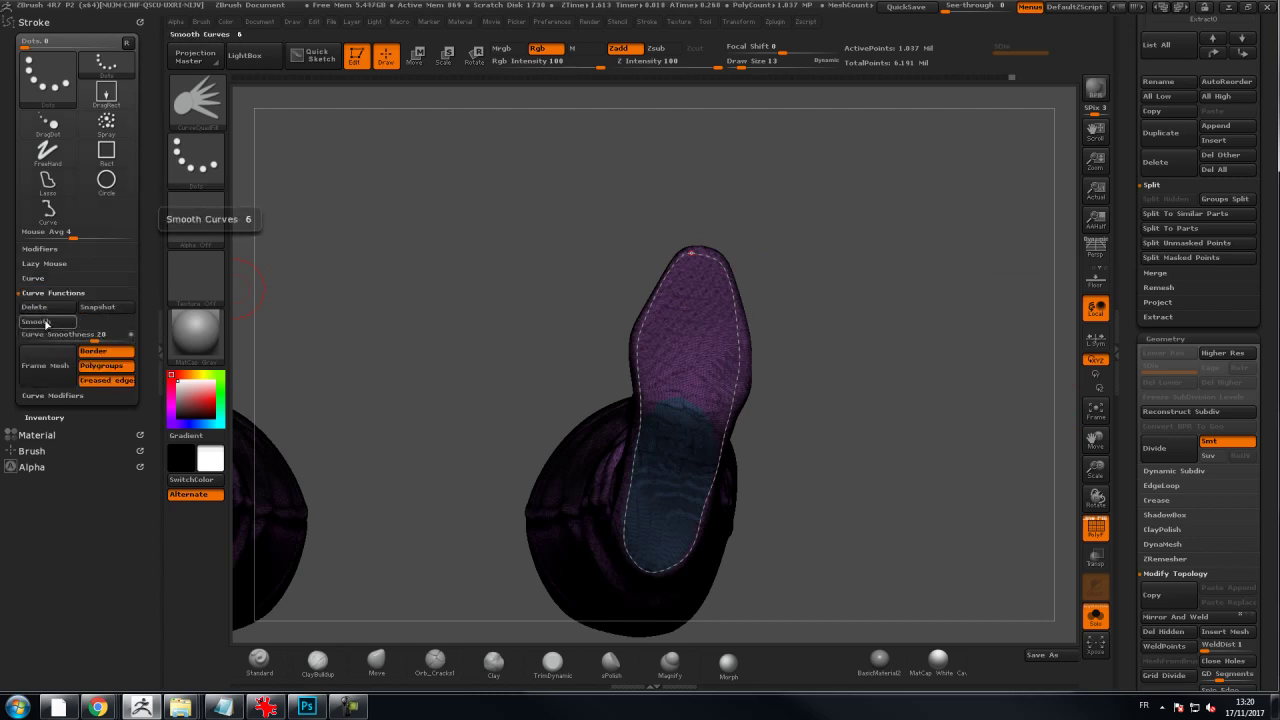
pyautogui.click(41, 309)
pyautogui.moveTo(1132, 265); pyautogui.dragTo(1131, 335)
pyautogui.click(1168, 213)
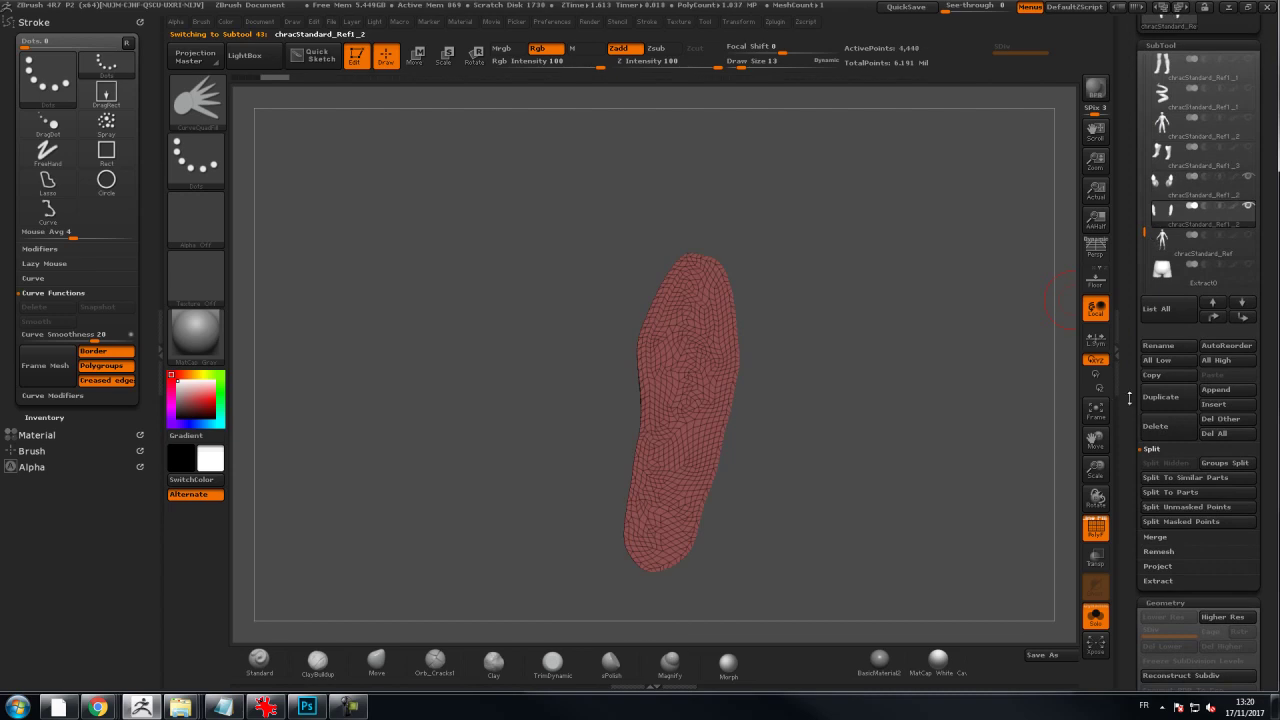
# Step: Exit Solo mode, display only the boots together with the sole subtool, and turn on ghosted transparency
pyautogui.click(1095, 617)
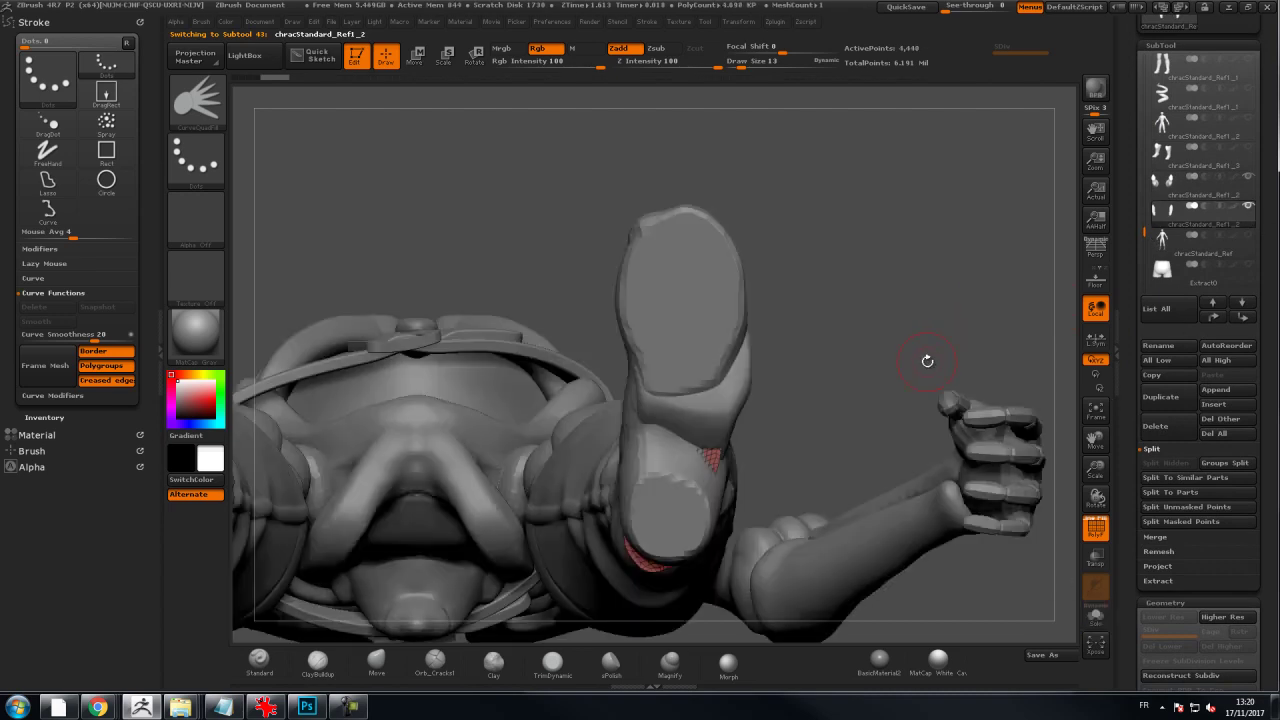
pyautogui.click(1248, 208)
pyautogui.click(1250, 179)
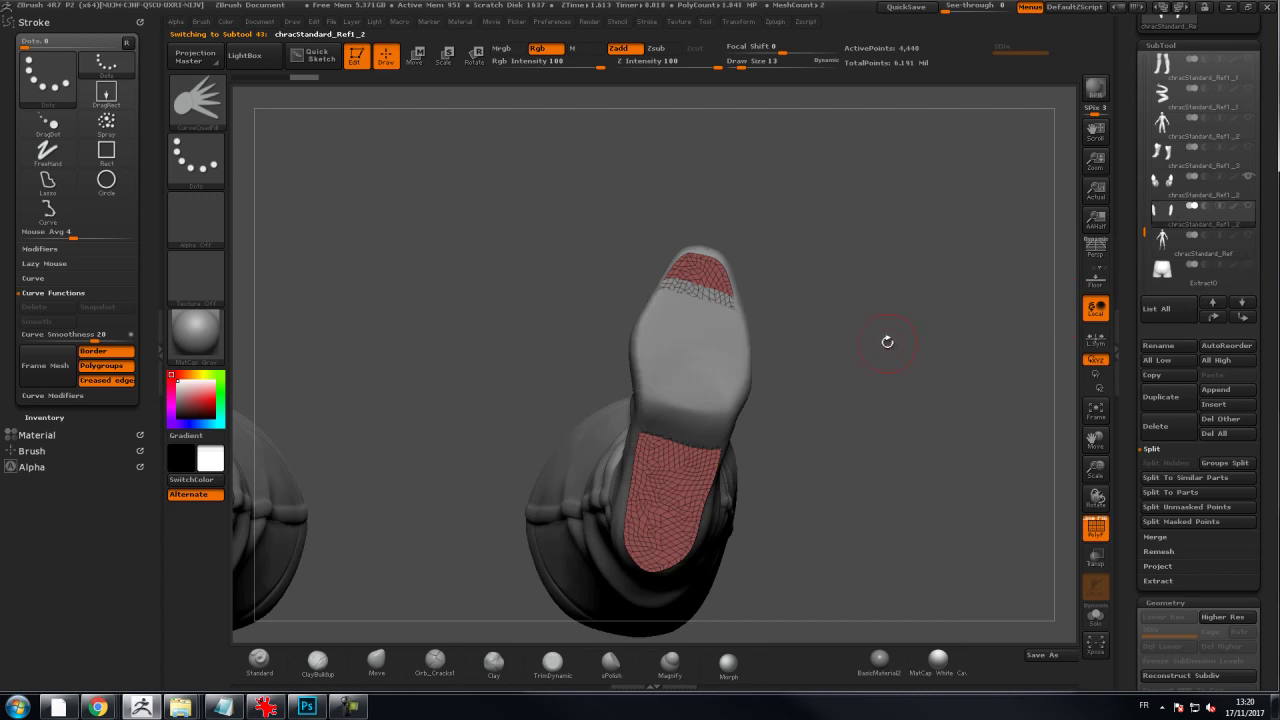
pyautogui.click(1100, 558)
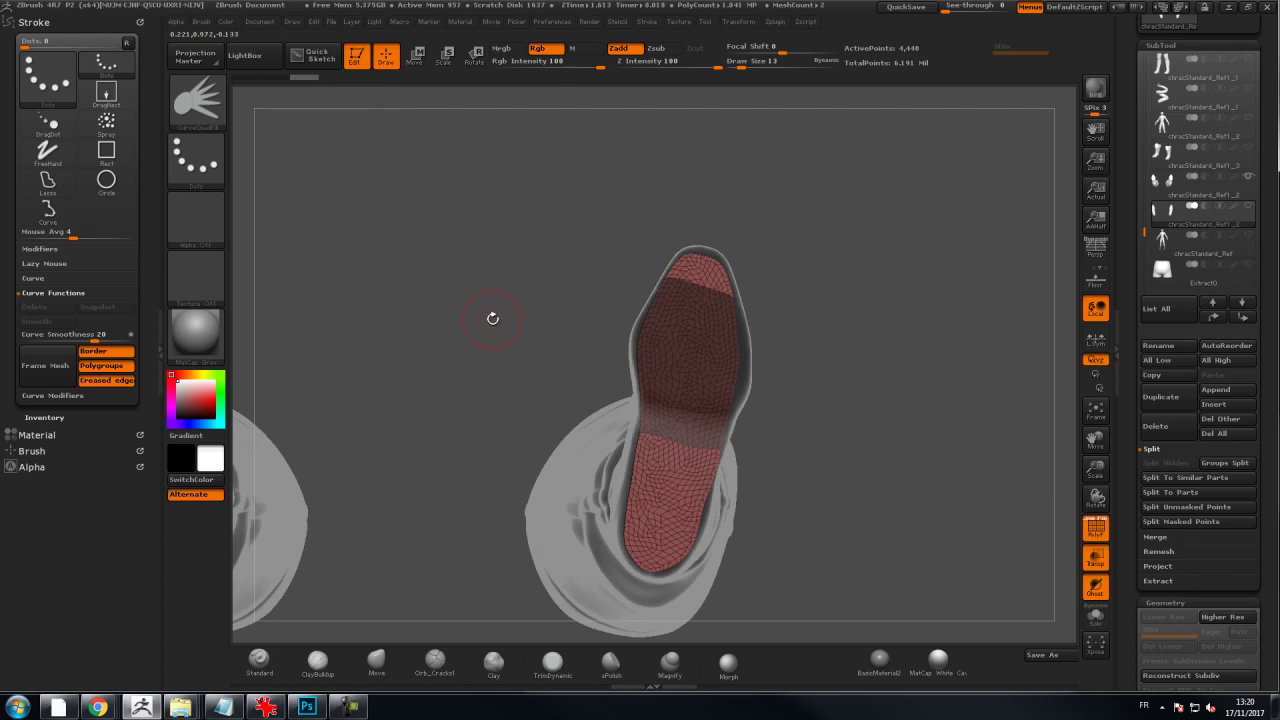
# Step: Activate the Move brush at draw size 11 and nudge the sole's toe edge toward the boot outline
pyautogui.press('b')
pyautogui.press('m')
pyautogui.press('v')
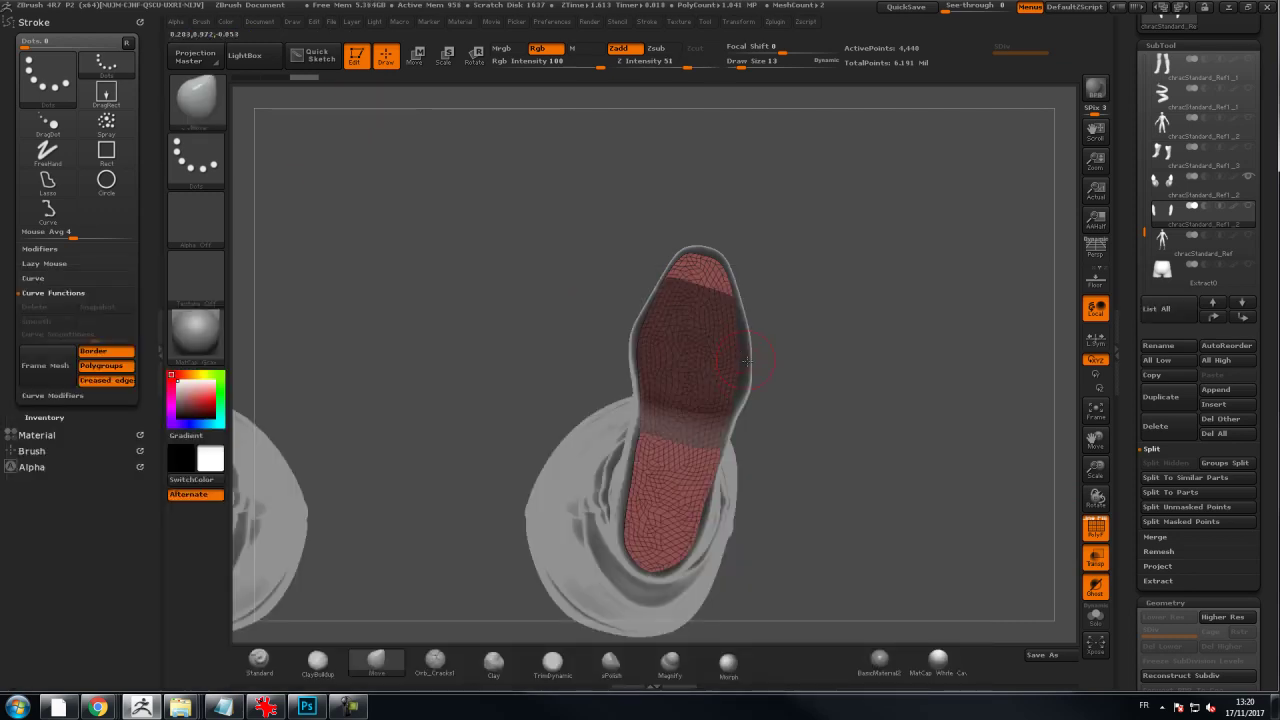
pyautogui.press('s')
pyautogui.moveTo(741, 342); pyautogui.dragTo(739, 341)
pyautogui.press('s')
pyautogui.moveTo(727, 264); pyautogui.dragTo(719, 260)
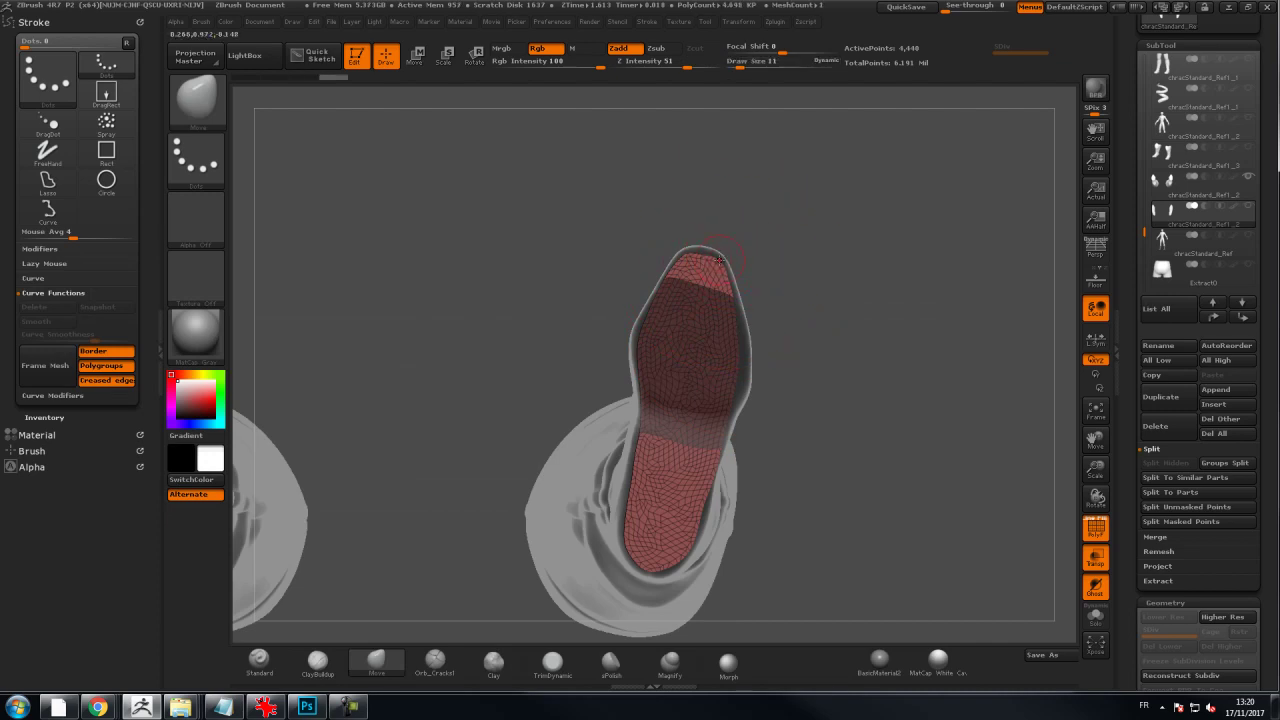
# Step: Pull the sole's toe tip out to the boot outline with the Move brush at draw sizes 20 and 10
pyautogui.write('s20')
pyautogui.press('Return')
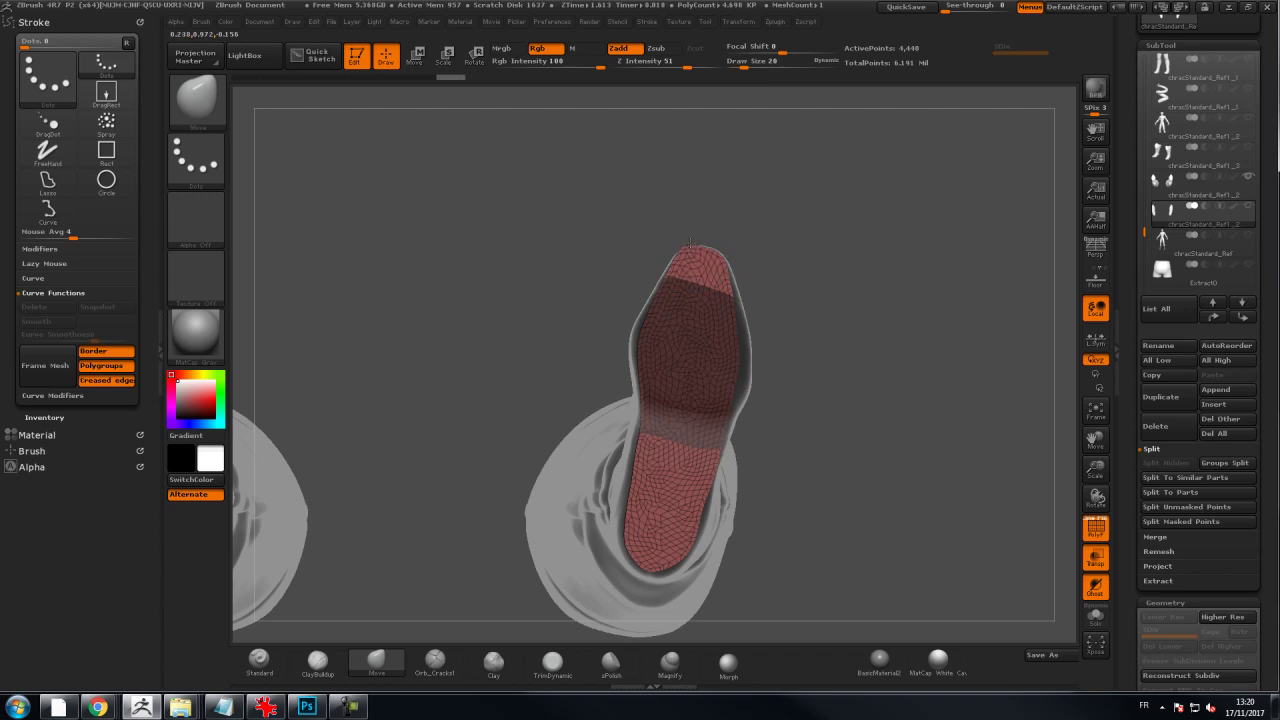
pyautogui.write('s10')
pyautogui.press('Return')
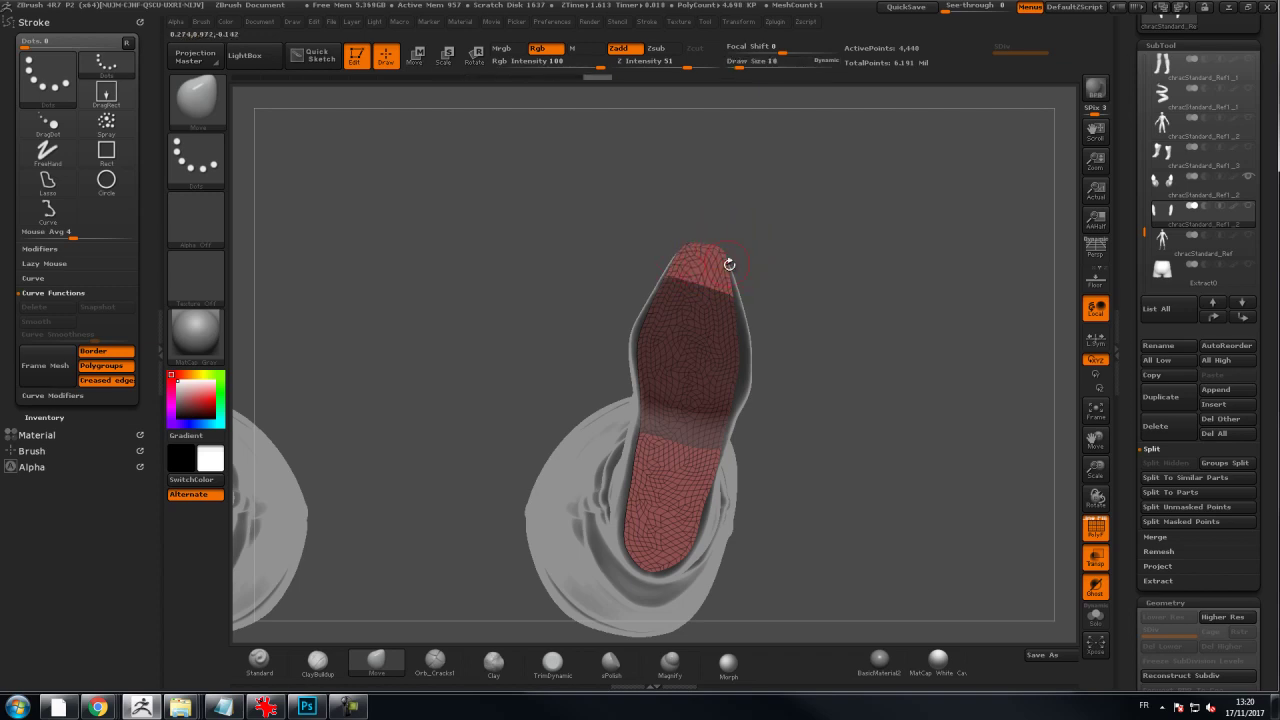
# Step: Widen the sole's forefoot to match the boot outline using the Move brush at draw size 50
pyautogui.write('s50')
pyautogui.press('Return')
pyautogui.moveTo(739, 310); pyautogui.dragTo(736, 306)
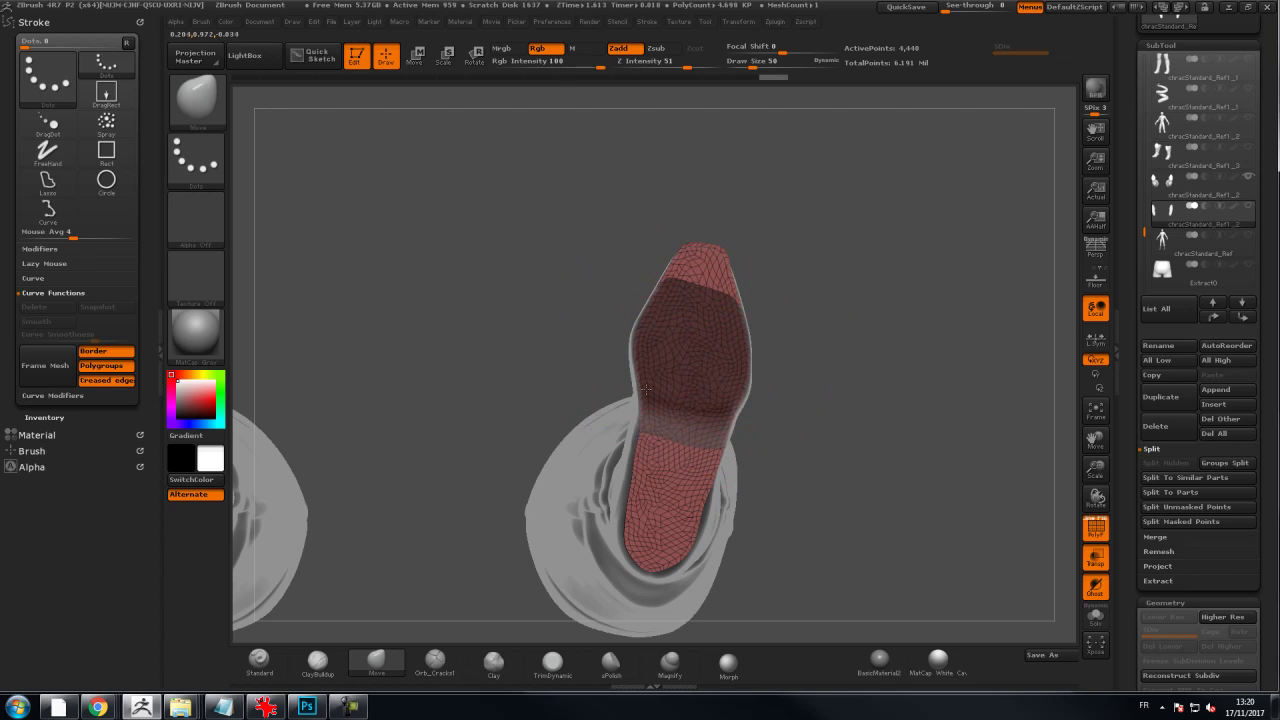
# Step: Reduce the Move brush to draw sizes 26 and 14 and push the sole's heel edges out toward the boot outline
pyautogui.press('[')
pyautogui.press('[')
pyautogui.press('[')
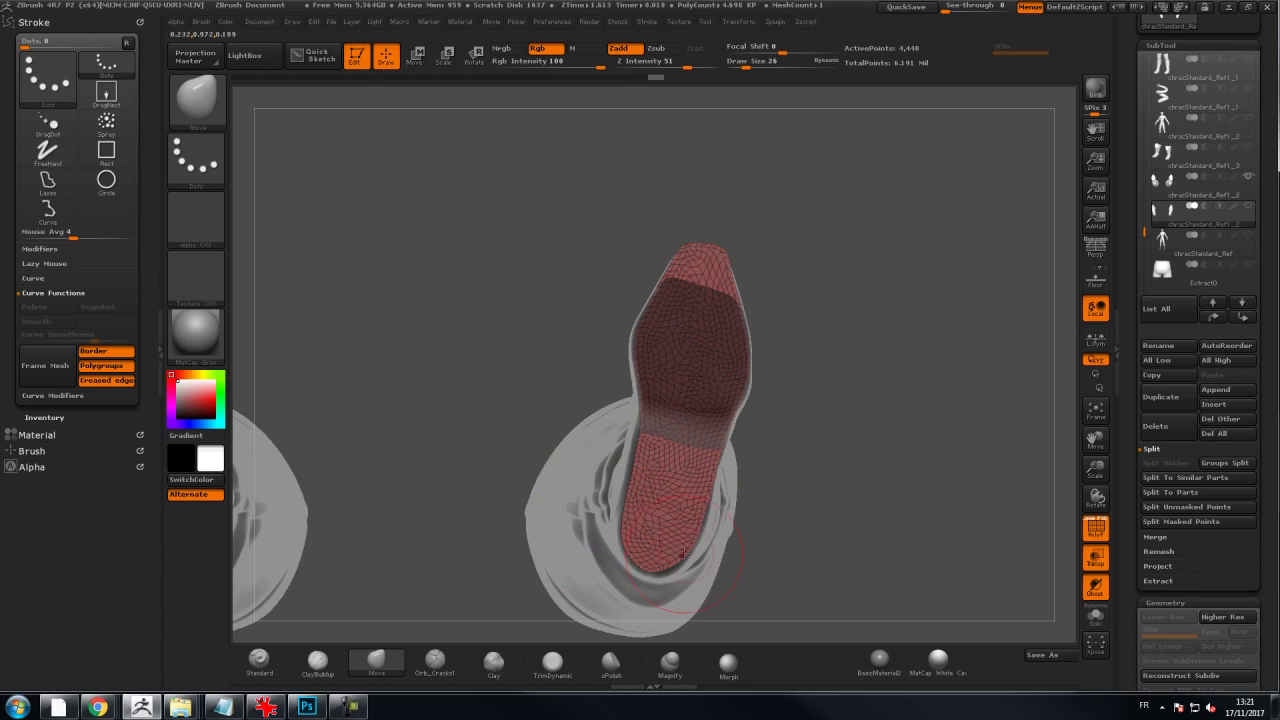
pyautogui.press('[')
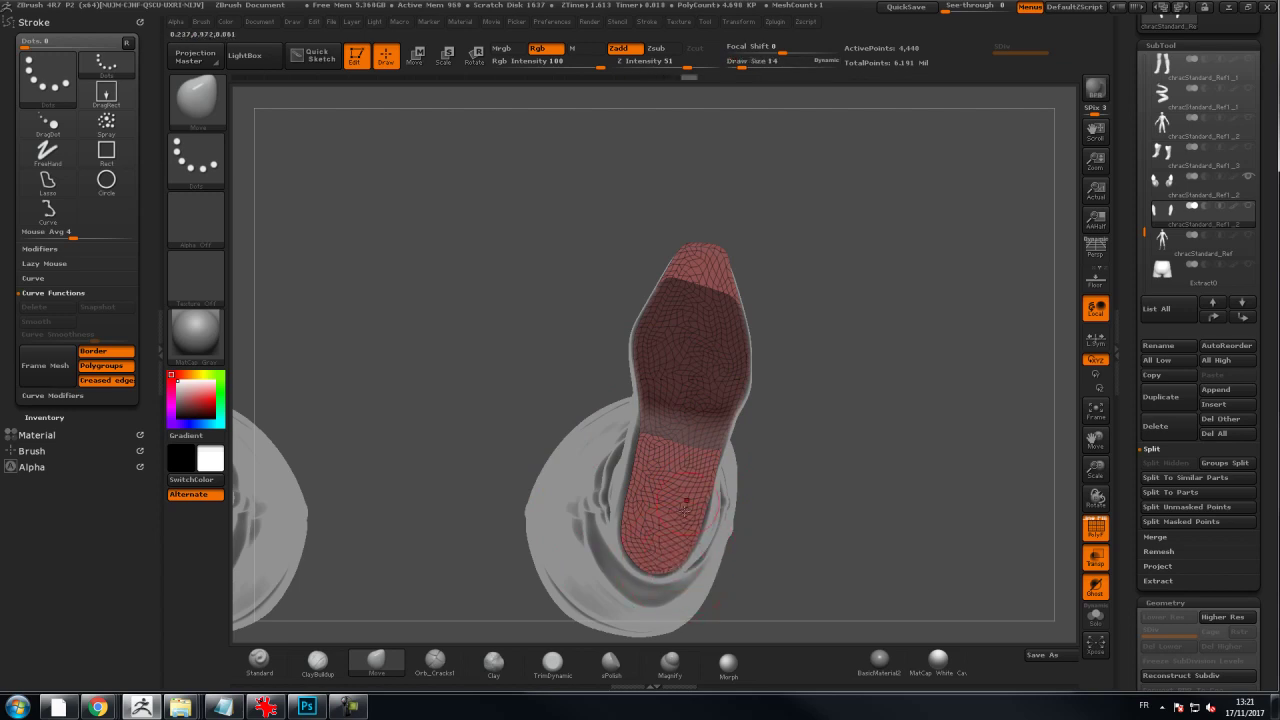
# Step: In side view, move the whole sole straight up until its rear end meets the underside of the boot heel
pyautogui.moveTo(867, 298); pyautogui.dragTo(826, 422)
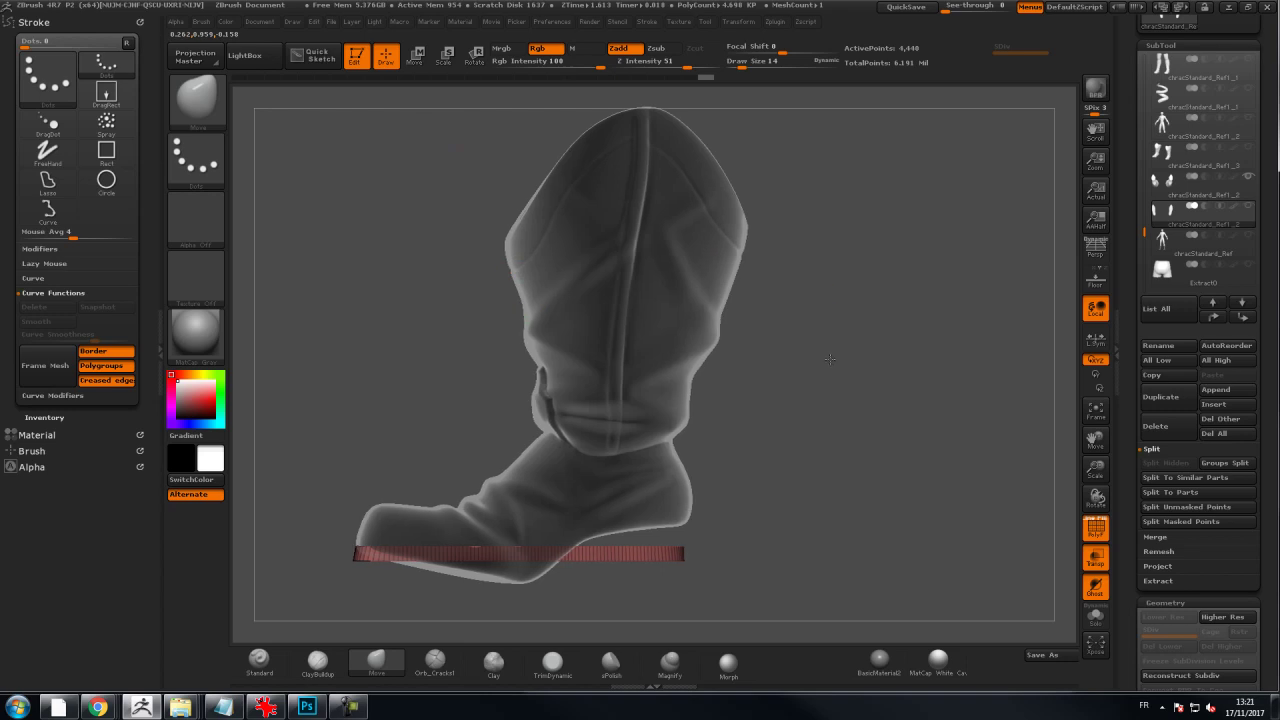
pyautogui.keyDown('alt'); pyautogui.moveTo(831, 364); pyautogui.dragTo(847, 305); pyautogui.keyUp('alt')
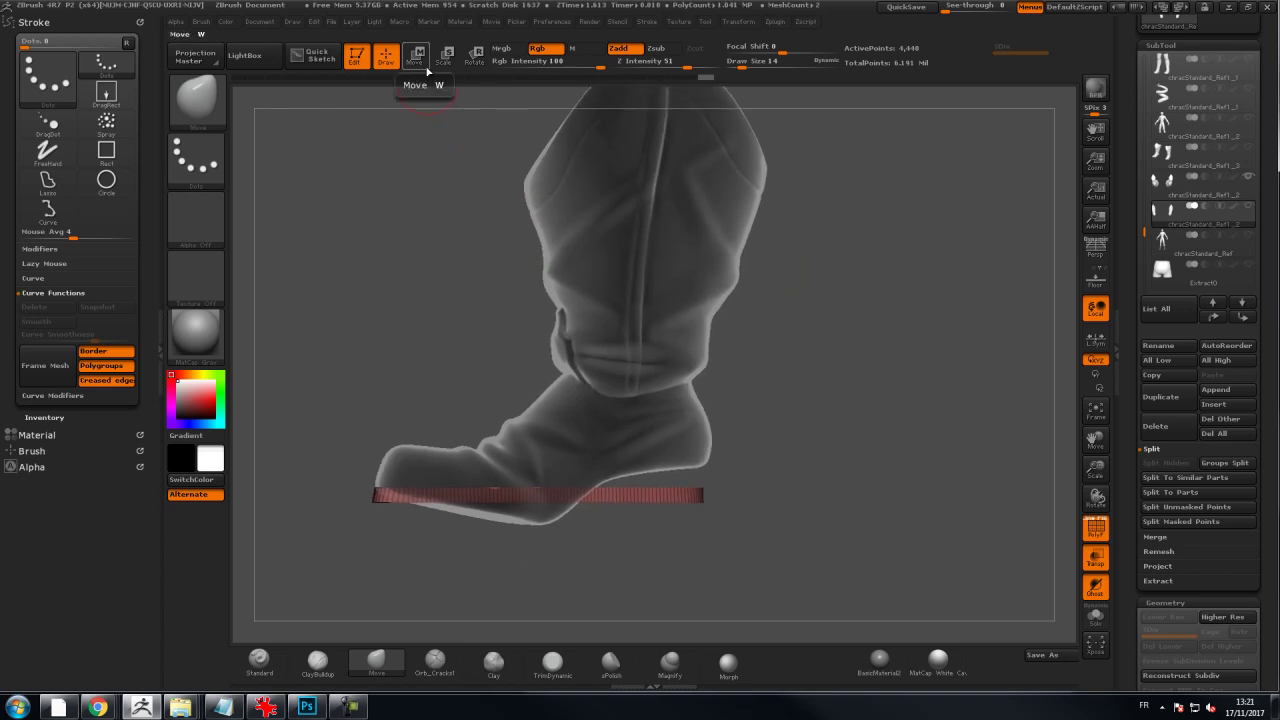
pyautogui.click(414, 55)
pyautogui.keyDown('shift'); pyautogui.moveTo(653, 552); pyautogui.dragTo(653, 608); pyautogui.keyUp('shift')
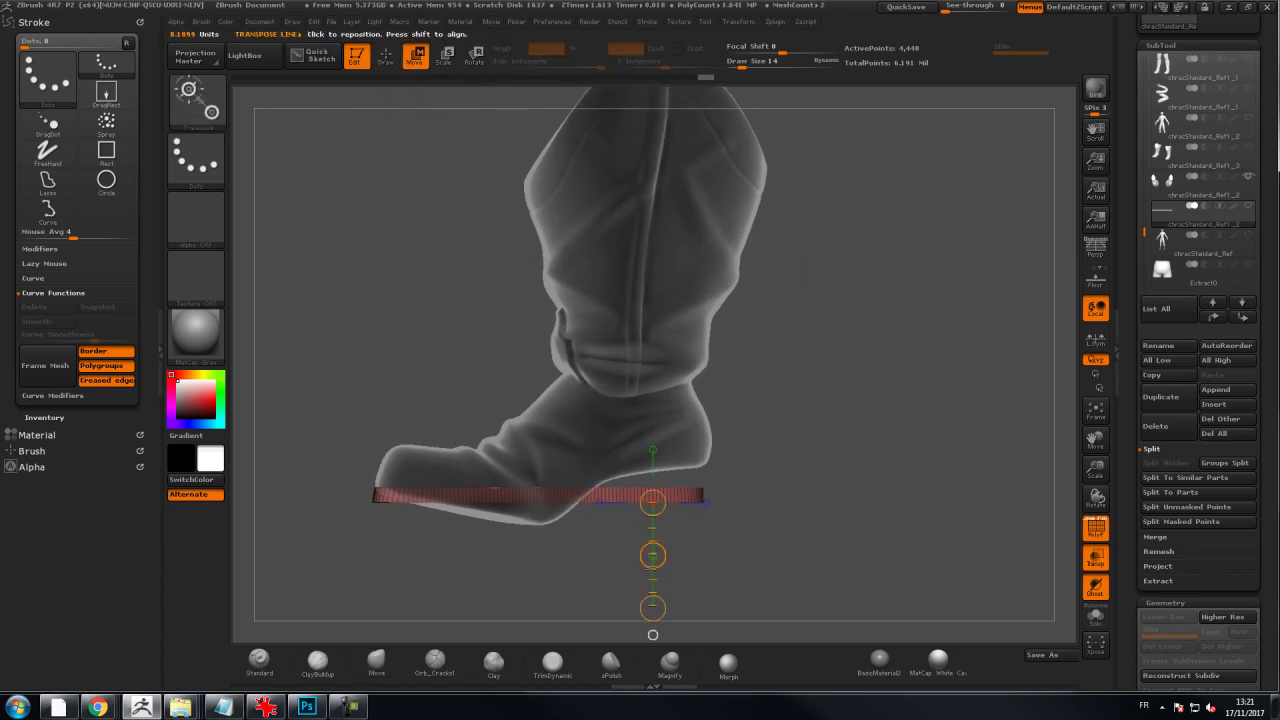
pyautogui.moveTo(653, 555); pyautogui.dragTo(656, 536)
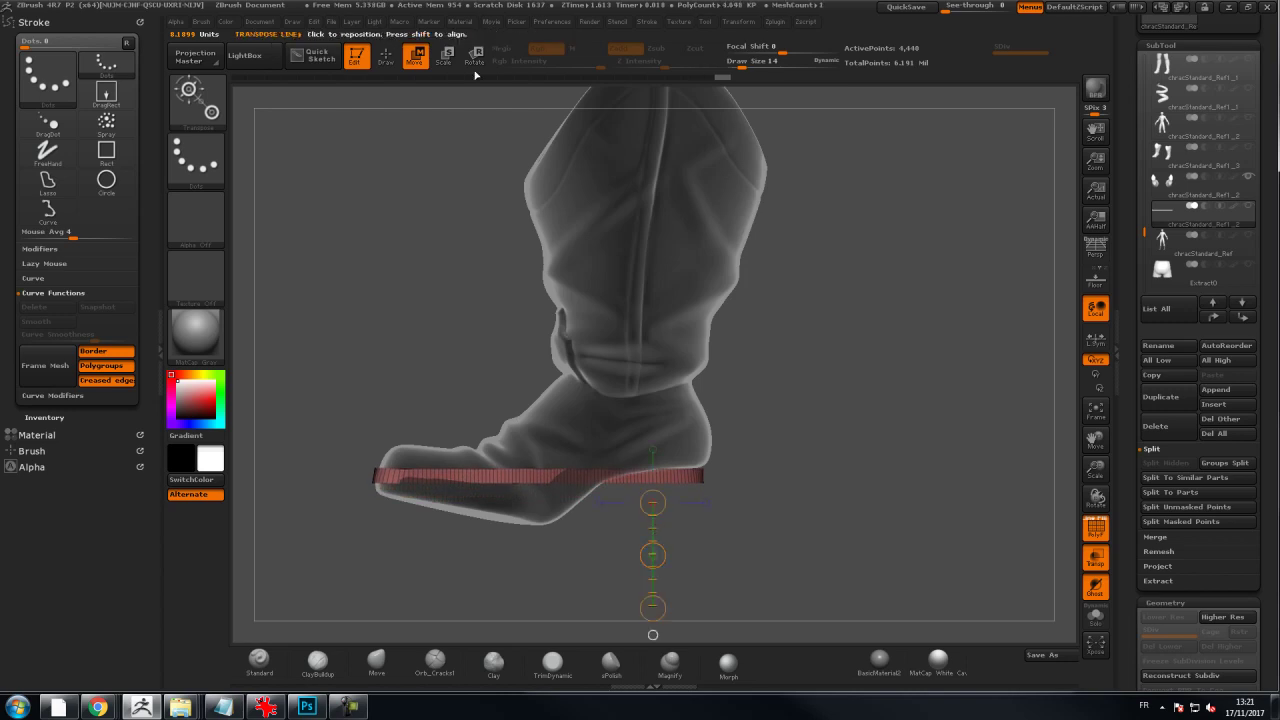
# Step: With the Move brush at draw size 82, pull the sole's rear end back to the boot heel
pyautogui.click(386, 57)
pyautogui.press('s')
pyautogui.click(694, 457)
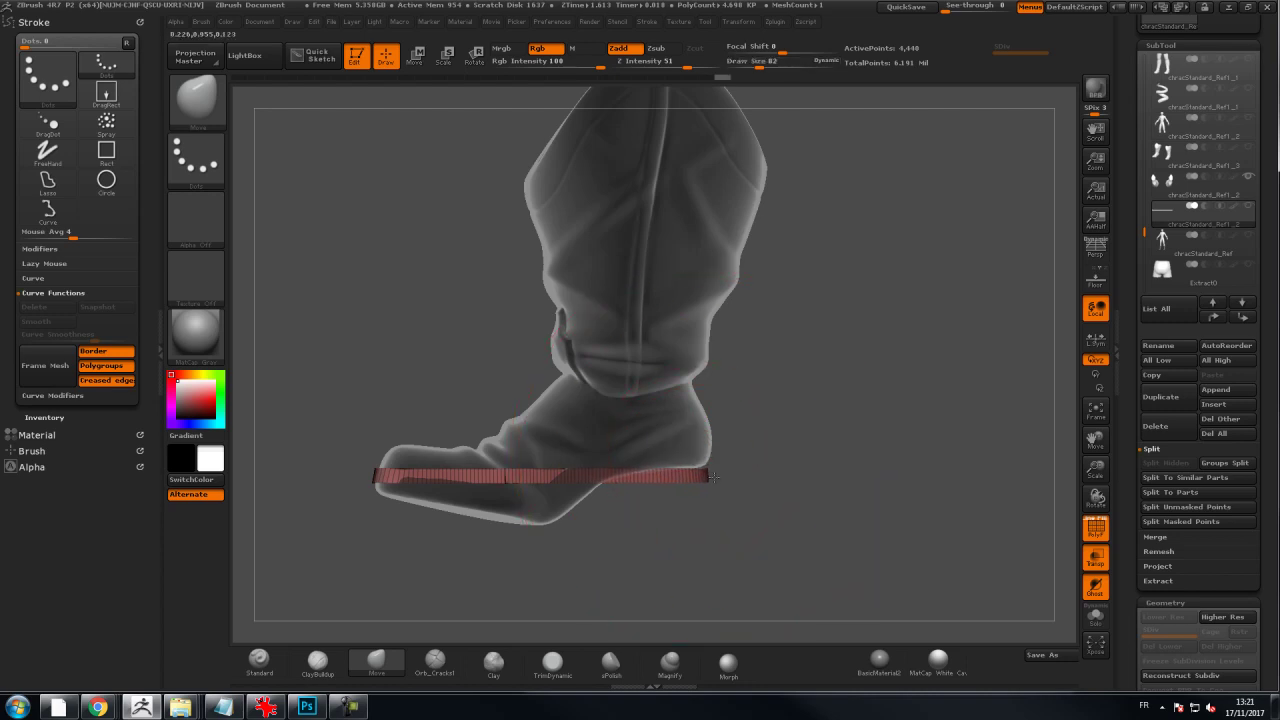
# Step: Mask the heel end of the sole and soften the mask's edge
pyautogui.moveTo(774, 417)
pyautogui.keyDown('ctrl'); pyautogui.mouseDown()
pyautogui.moveTo(686, 394)
pyautogui.moveTo(623, 440)
pyautogui.moveTo(614, 494)
pyautogui.mouseUp(); pyautogui.keyUp('ctrl')
pyautogui.keyDown('ctrl'); pyautogui.moveTo(694, 456); pyautogui.dragTo(700, 458); pyautogui.keyUp('ctrl')
pyautogui.keyDown('ctrl'); pyautogui.moveTo(627, 498); pyautogui.dragTo(642, 501); pyautogui.keyUp('ctrl')
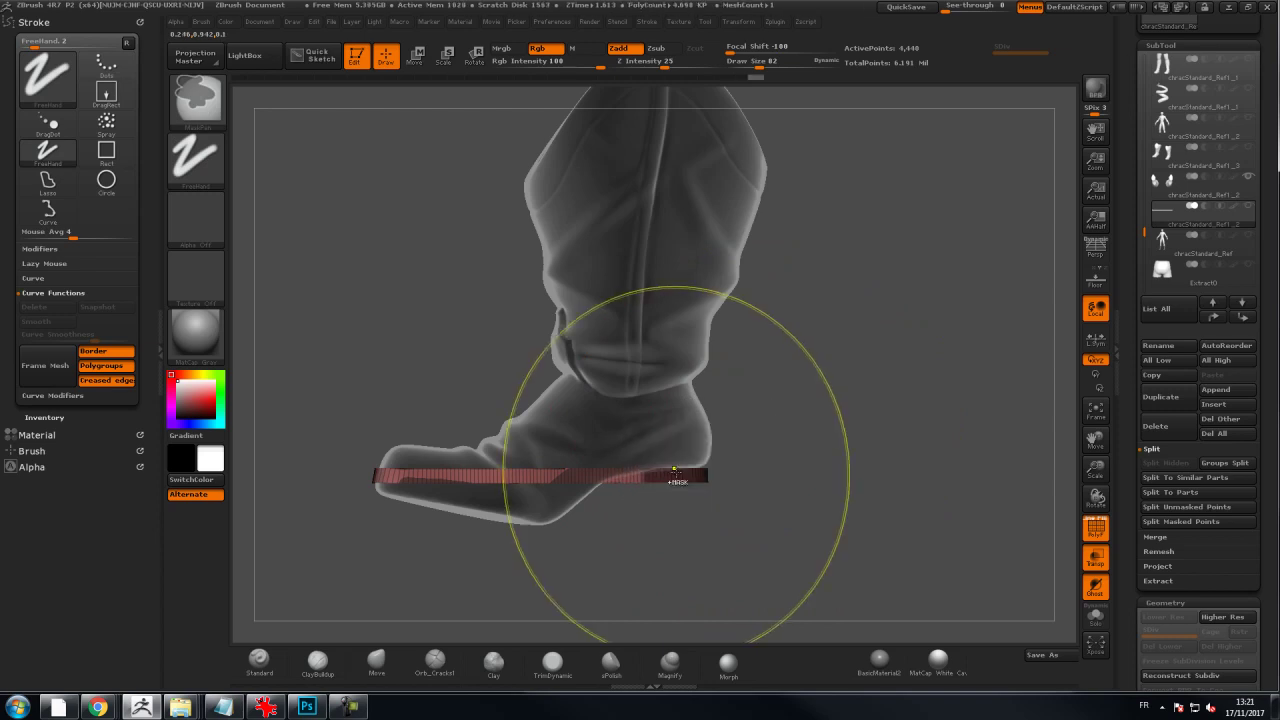
# Step: Try to rotate the unmasked front of the sole downward around pivots near the heel
pyautogui.click(480, 62)
pyautogui.moveTo(644, 468); pyautogui.dragTo(498, 630)
pyautogui.hotkey('ctrl', 'z')
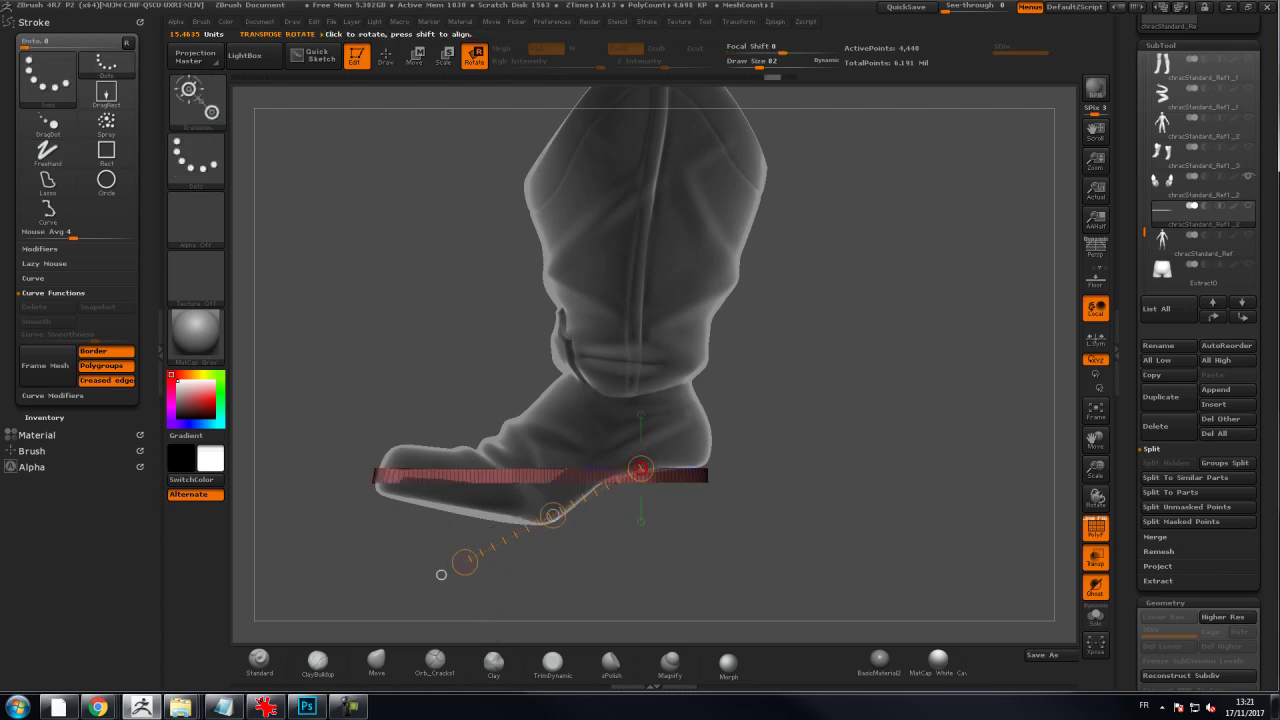
pyautogui.moveTo(641, 468); pyautogui.dragTo(647, 479)
pyautogui.moveTo(465, 562); pyautogui.dragTo(508, 625)
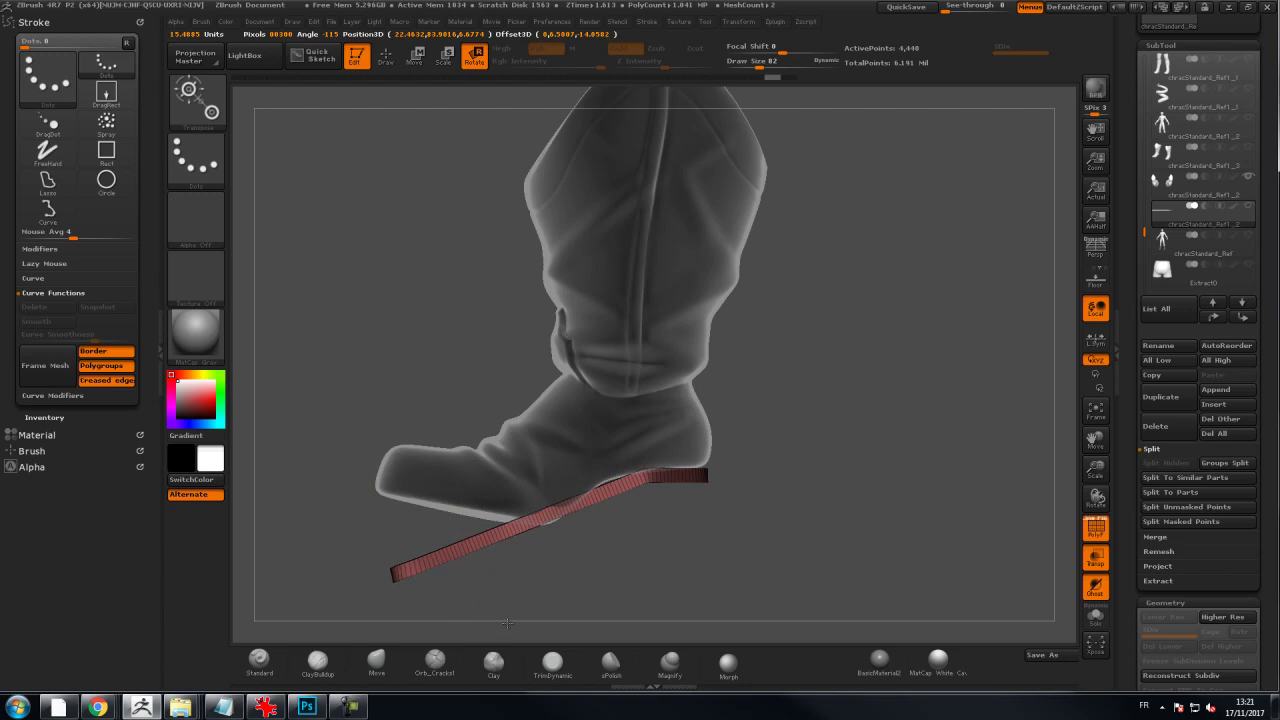
pyautogui.hotkey('ctrl', 'z')
pyautogui.moveTo(670, 467); pyautogui.dragTo(678, 465)
pyautogui.moveTo(465, 562); pyautogui.dragTo(509, 621)
pyautogui.hotkey('ctrl', 'z')
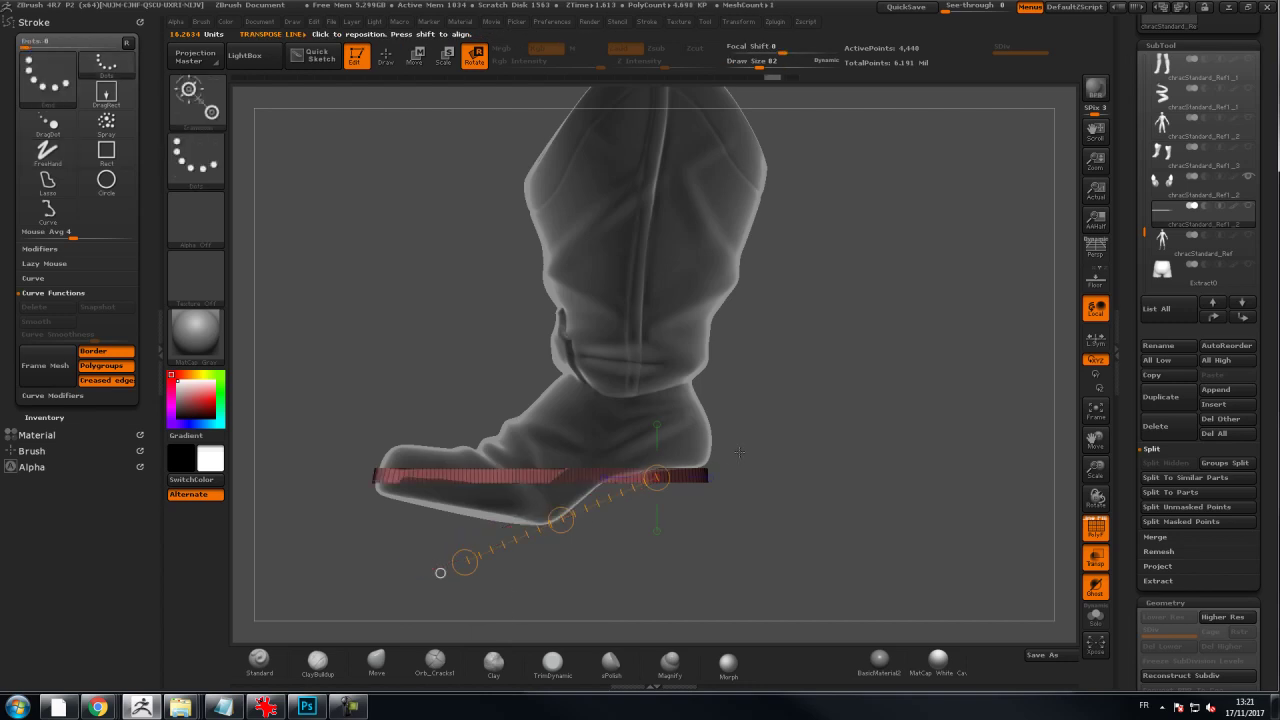
# Step: Place the rotation pivot on the sole's heel and rotate the unmasked front slightly downward
pyautogui.moveTo(666, 467); pyautogui.dragTo(663, 470)
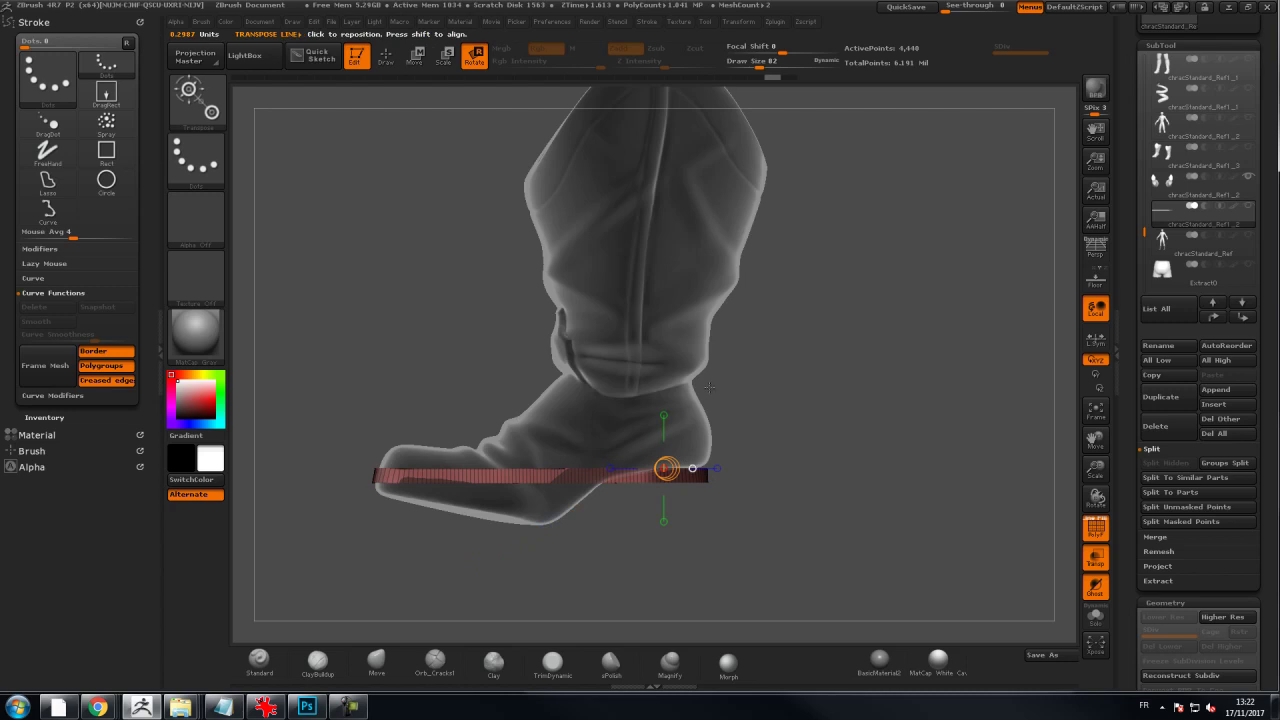
pyautogui.moveTo(733, 357); pyautogui.dragTo(763, 367)
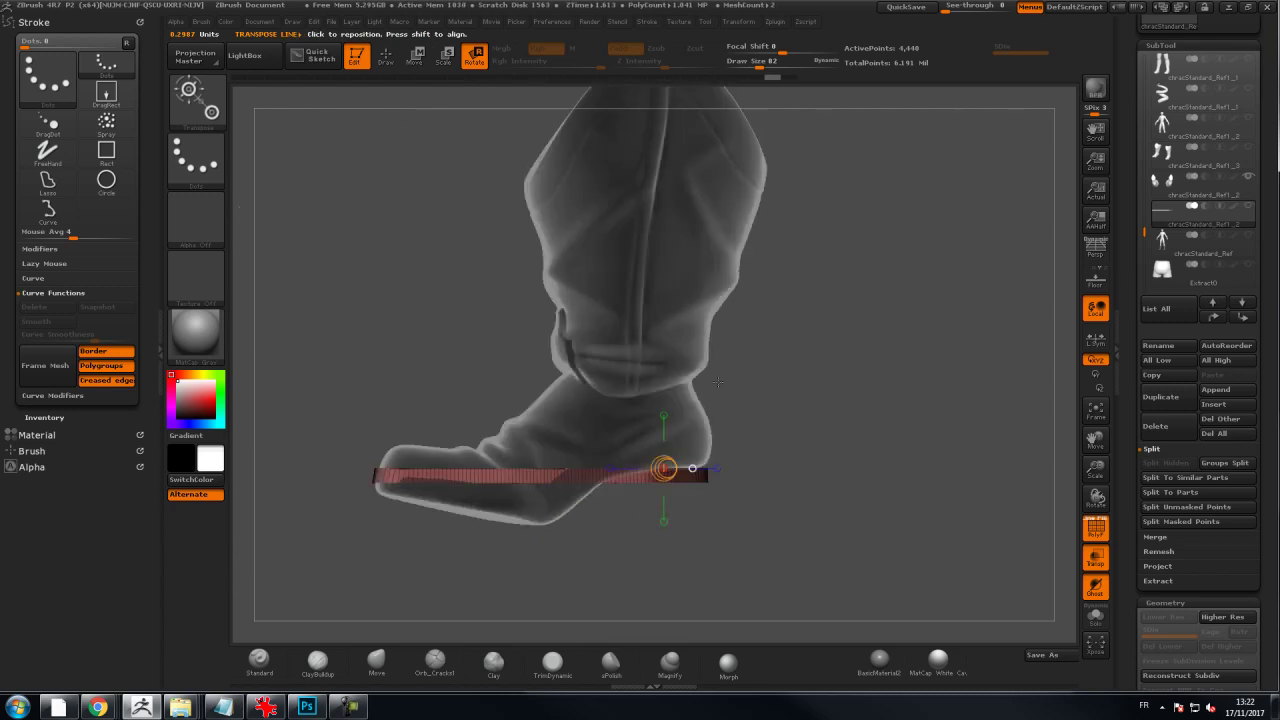
pyautogui.moveTo(575, 468); pyautogui.dragTo(530, 445)
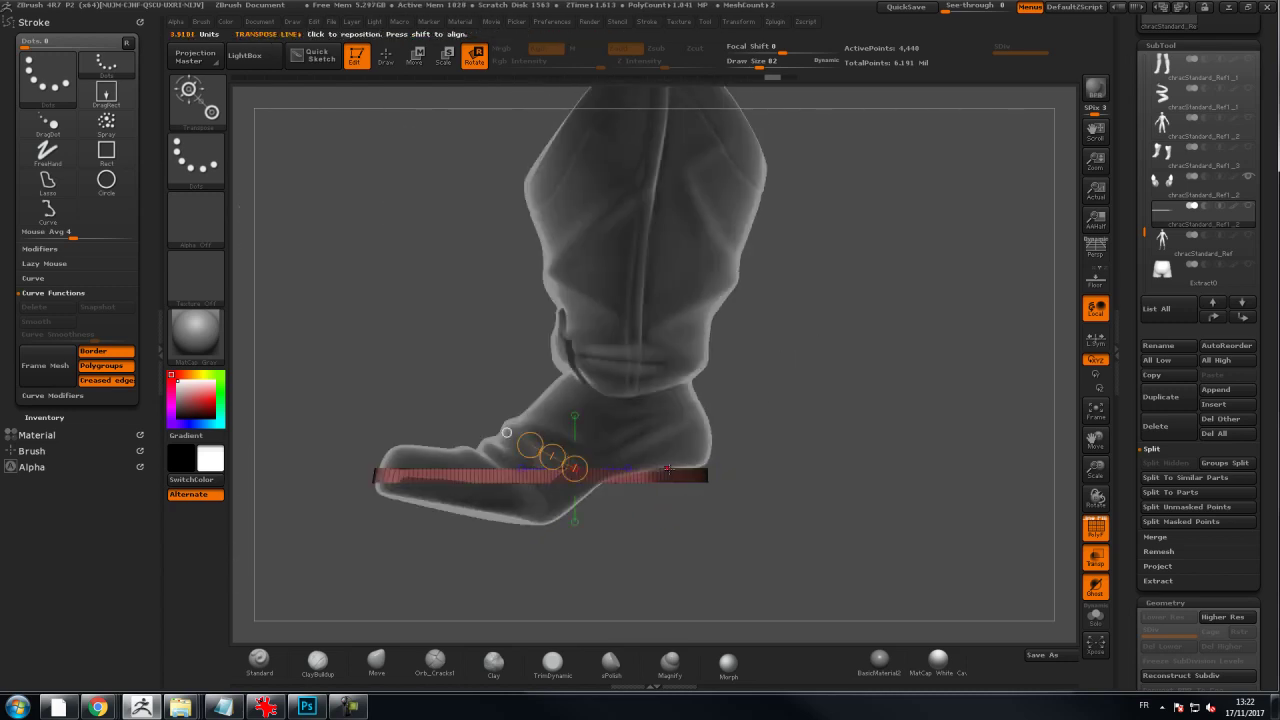
pyautogui.moveTo(664, 468)
pyautogui.mouseDown()
pyautogui.moveTo(848, 526)
pyautogui.moveTo(862, 498)
pyautogui.moveTo(857, 509)
pyautogui.mouseUp()
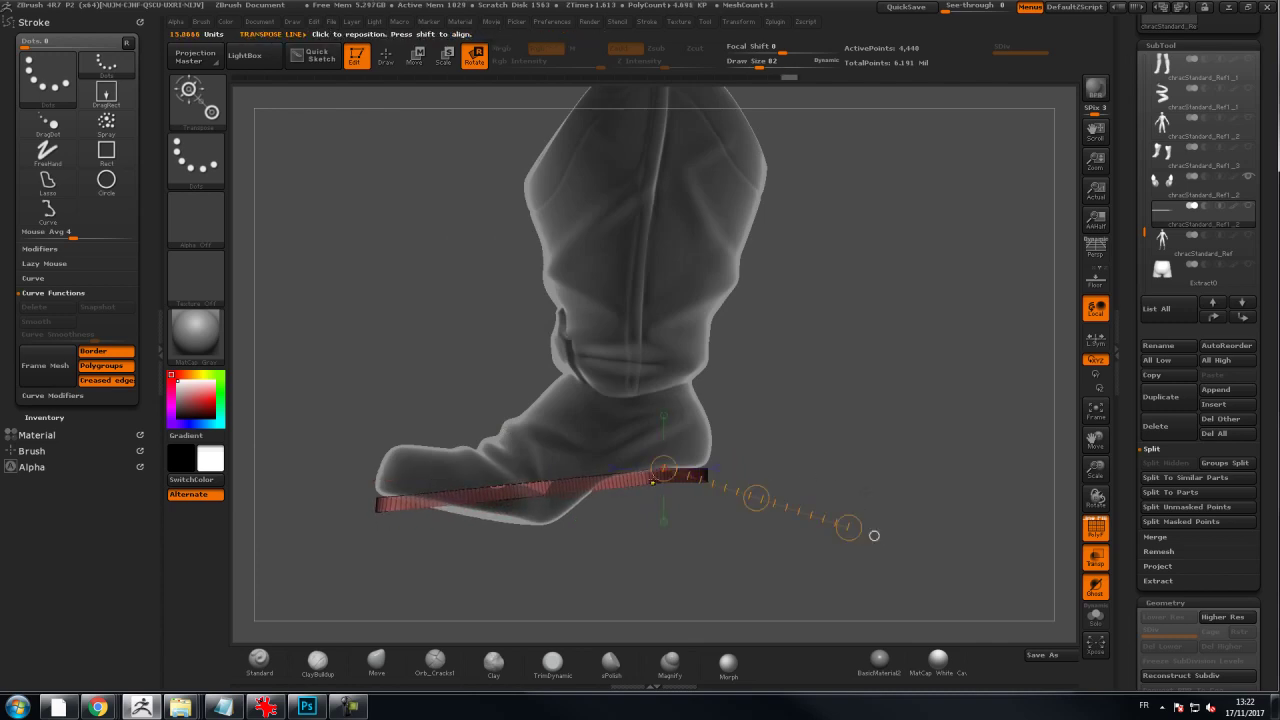
# Step: Adjust the mask on the sole's heel and rotate the front farther down around the same pivot
pyautogui.click(386, 57)
pyautogui.keyDown('ctrl'); pyautogui.click(695, 472); pyautogui.keyUp('ctrl')
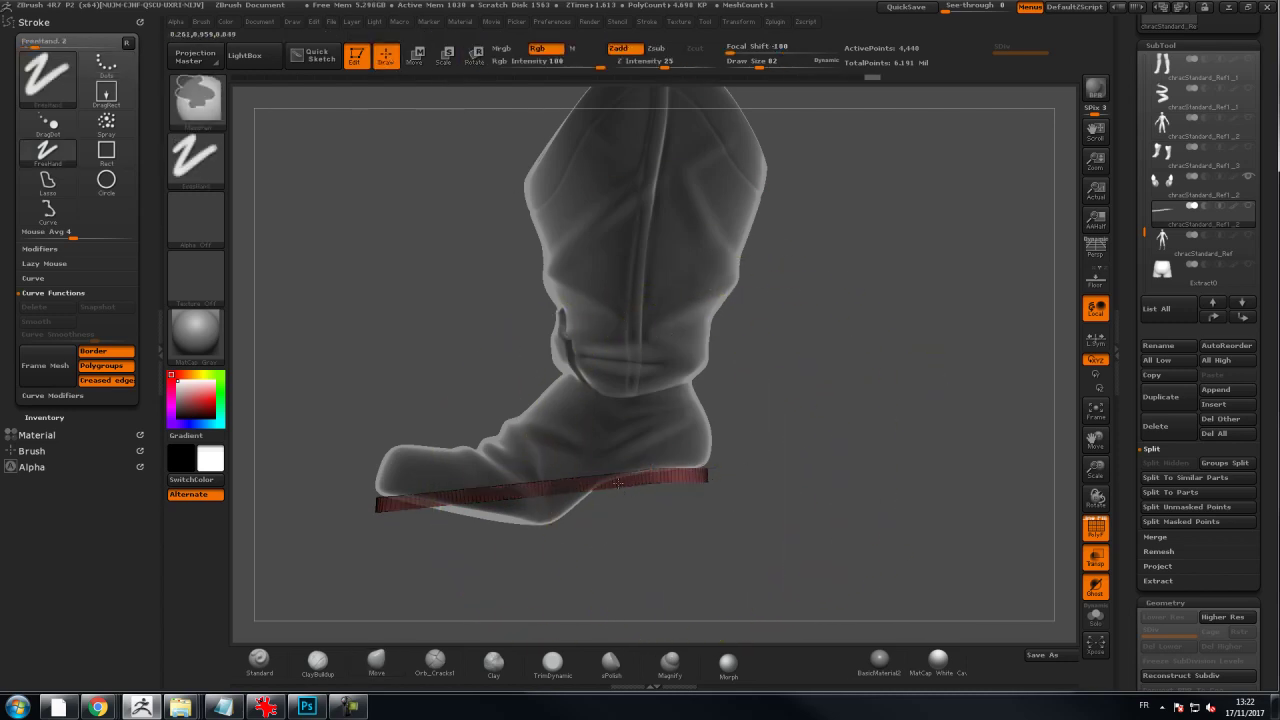
pyautogui.keyDown('ctrl'); pyautogui.moveTo(819, 284); pyautogui.dragTo(844, 319); pyautogui.keyUp('ctrl')
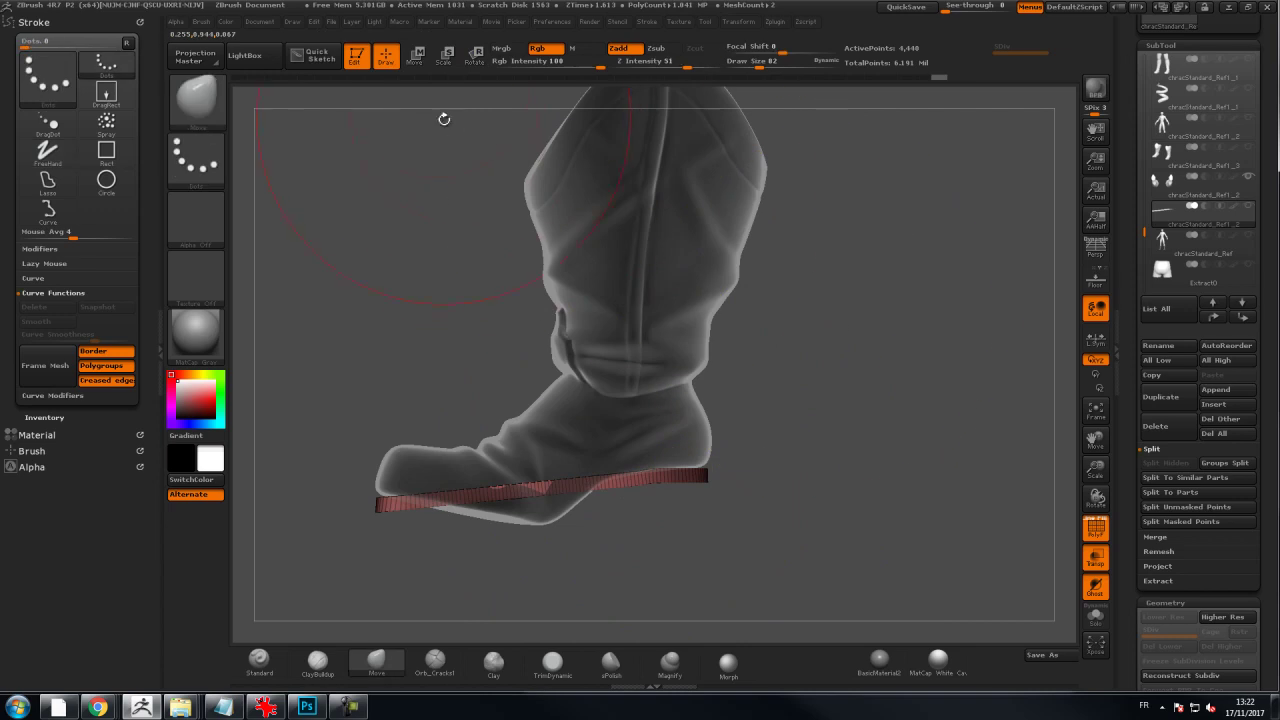
pyautogui.click(475, 58)
pyautogui.moveTo(848, 527); pyautogui.dragTo(864, 498)
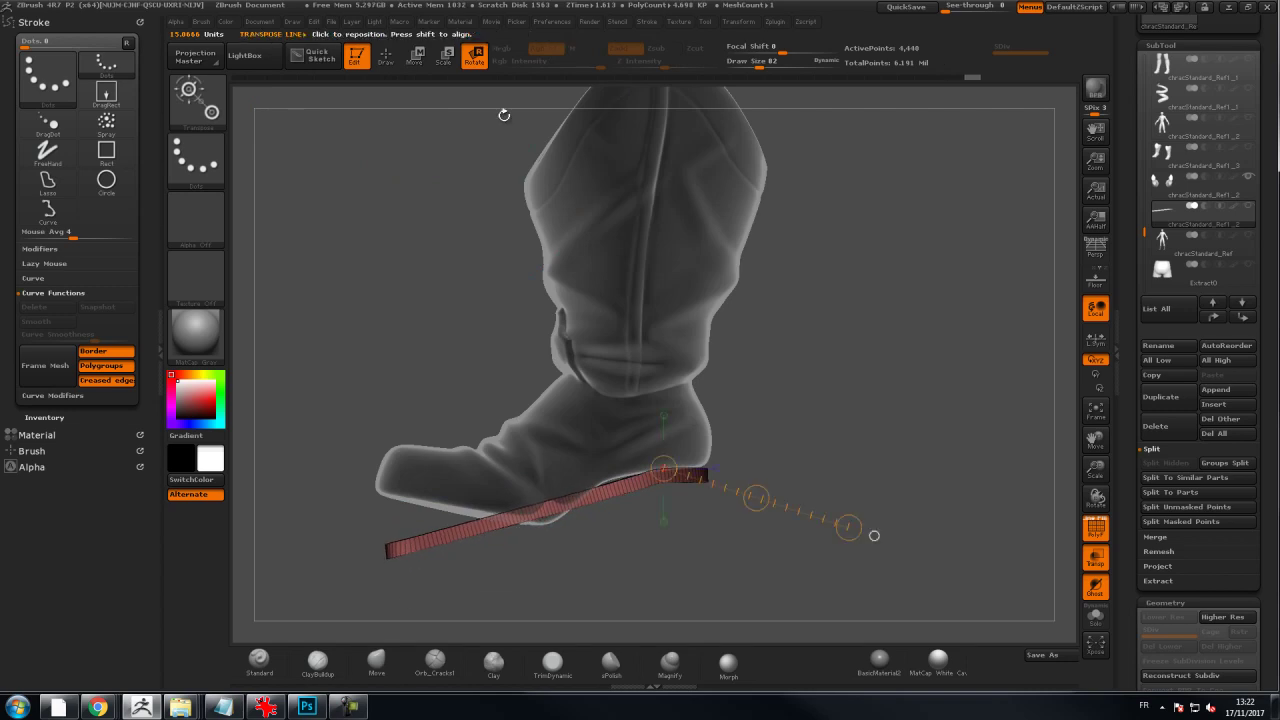
# Step: Rework the heel mask farther forward and rotate the sole's front down to follow the slope of the boot arch
pyautogui.click(387, 57)
pyautogui.moveTo(818, 407)
pyautogui.keyDown('ctrl'); pyautogui.mouseDown()
pyautogui.moveTo(638, 438)
pyautogui.moveTo(637, 510)
pyautogui.mouseUp(); pyautogui.keyUp('ctrl')
pyautogui.keyDown('ctrl'); pyautogui.moveTo(784, 405); pyautogui.dragTo(625, 550); pyautogui.keyUp('ctrl')
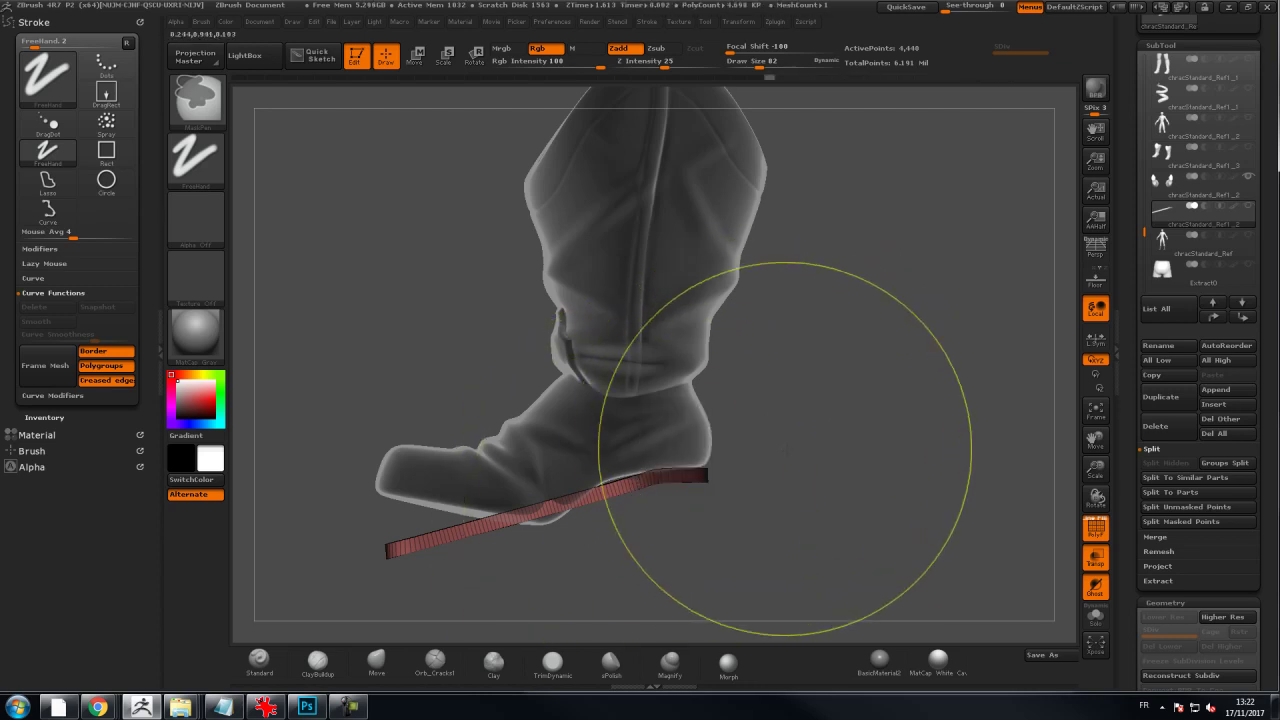
pyautogui.keyDown('ctrl'); pyautogui.click(780, 453); pyautogui.keyUp('ctrl')
pyautogui.keyDown('ctrl'); pyautogui.click(597, 501); pyautogui.keyUp('ctrl')
pyautogui.keyDown('ctrl'); pyautogui.click(826, 362); pyautogui.keyUp('ctrl')
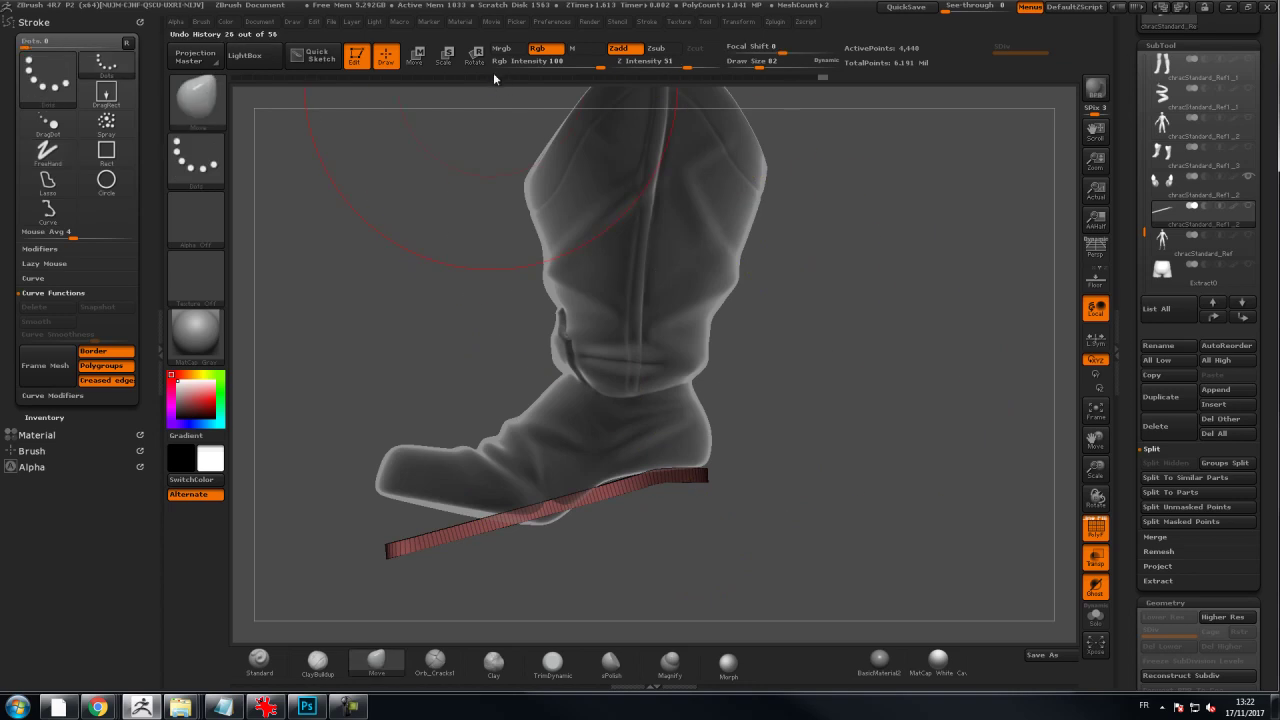
pyautogui.click(476, 58)
pyautogui.moveTo(849, 527); pyautogui.dragTo(851, 496)
pyautogui.click(392, 62)
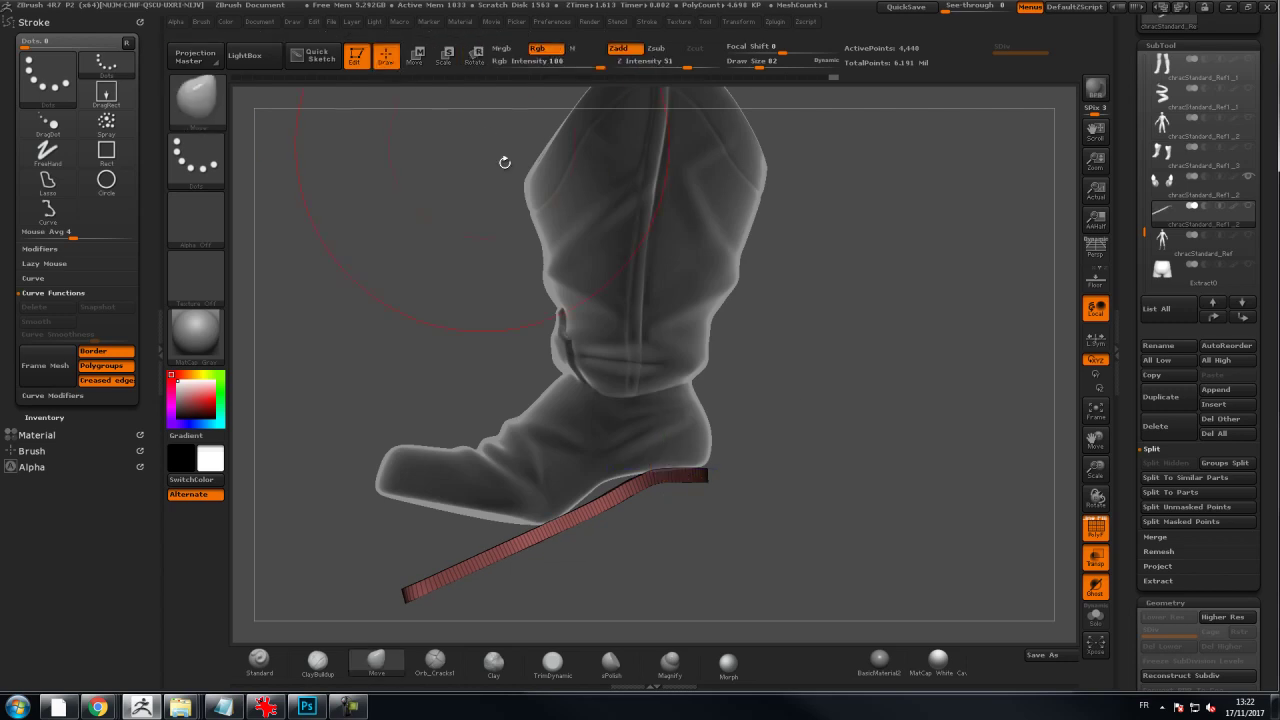
# Step: Switch the masking brush to MaskLasso and mask the sole from the heel through the arch to the ball of the foot
pyautogui.moveTo(763, 392)
pyautogui.keyDown('ctrl'); pyautogui.mouseDown()
pyautogui.moveTo(626, 399)
pyautogui.moveTo(557, 576)
pyautogui.mouseUp(); pyautogui.keyUp('ctrl')
pyautogui.keyDown('ctrl'); pyautogui.click(204, 100); pyautogui.keyUp('ctrl')
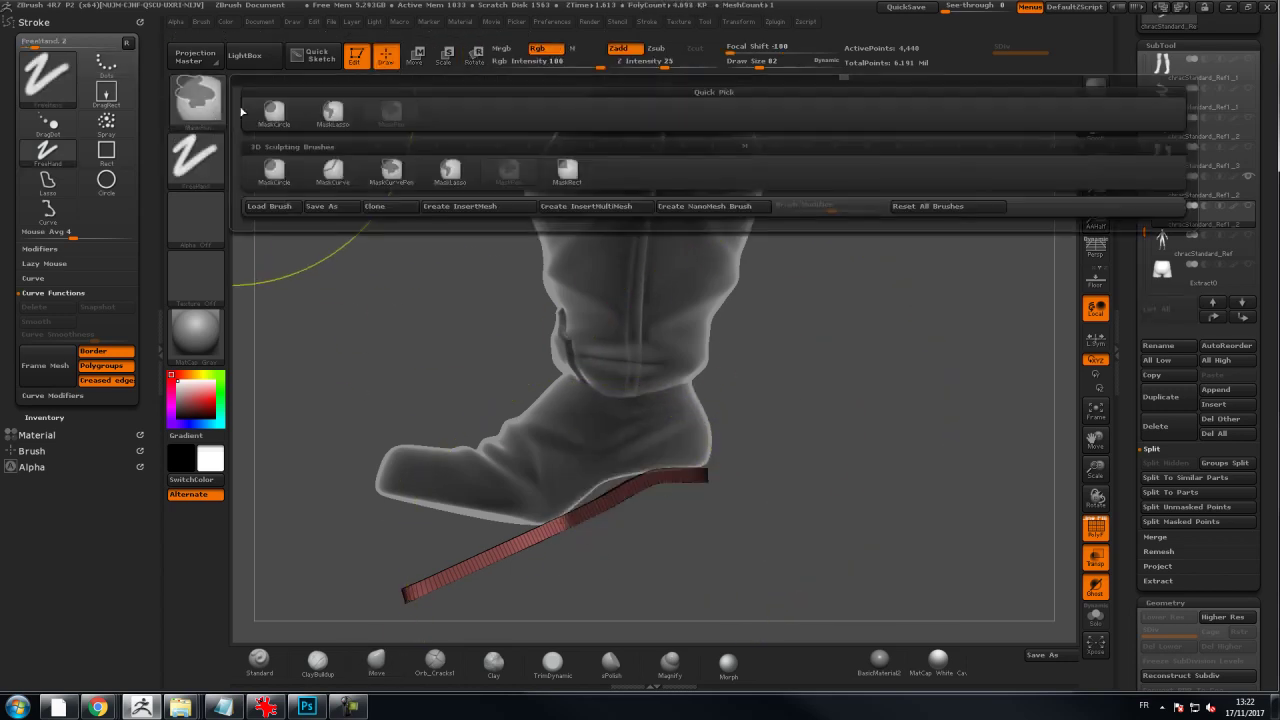
pyautogui.keyDown('ctrl'); pyautogui.click(333, 114); pyautogui.keyUp('ctrl')
pyautogui.moveTo(833, 410)
pyautogui.keyDown('ctrl'); pyautogui.mouseDown()
pyautogui.moveTo(524, 464)
pyautogui.moveTo(537, 526)
pyautogui.moveTo(559, 522)
pyautogui.mouseUp(); pyautogui.keyUp('ctrl')
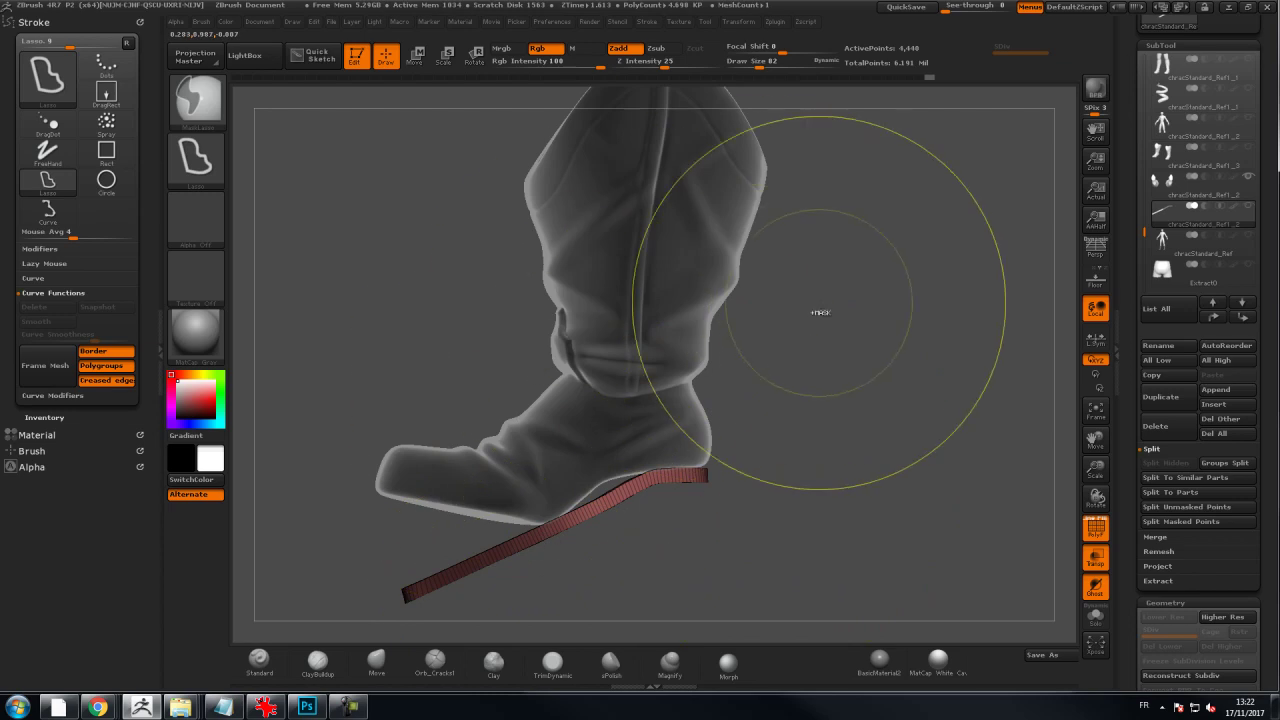
# Step: Rotate the sole's unmasked front up parallel to the boot's forefoot and shift it forward to the toe
pyautogui.click(476, 58)
pyautogui.moveTo(544, 527); pyautogui.dragTo(362, 272)
pyautogui.click(414, 55)
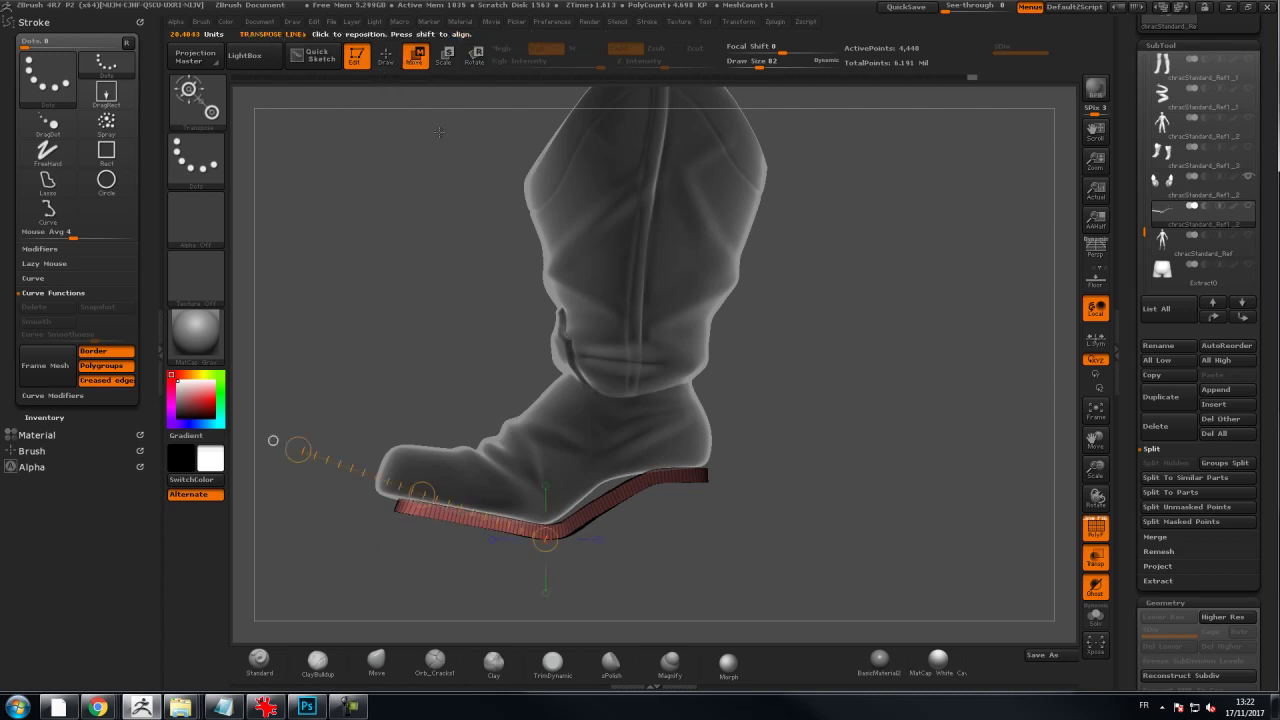
pyautogui.moveTo(421, 494); pyautogui.dragTo(393, 487)
pyautogui.click(393, 55)
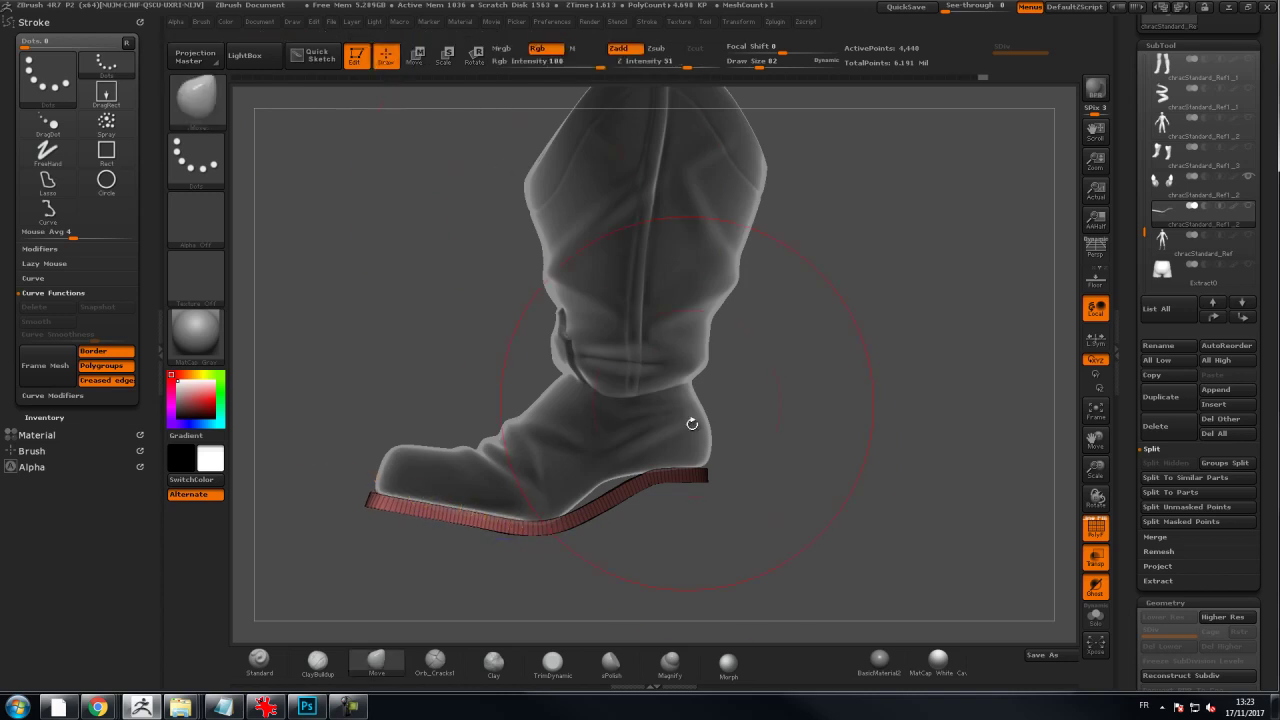
# Step: Mask everything on the sole except the arch and move the arch section up against the boot
pyautogui.moveTo(655, 527)
pyautogui.keyDown('ctrl'); pyautogui.mouseDown()
pyautogui.moveTo(640, 506)
pyautogui.moveTo(615, 534)
pyautogui.mouseUp(); pyautogui.keyUp('ctrl')
pyautogui.keyDown('ctrl'); pyautogui.click(647, 514); pyautogui.keyUp('ctrl')
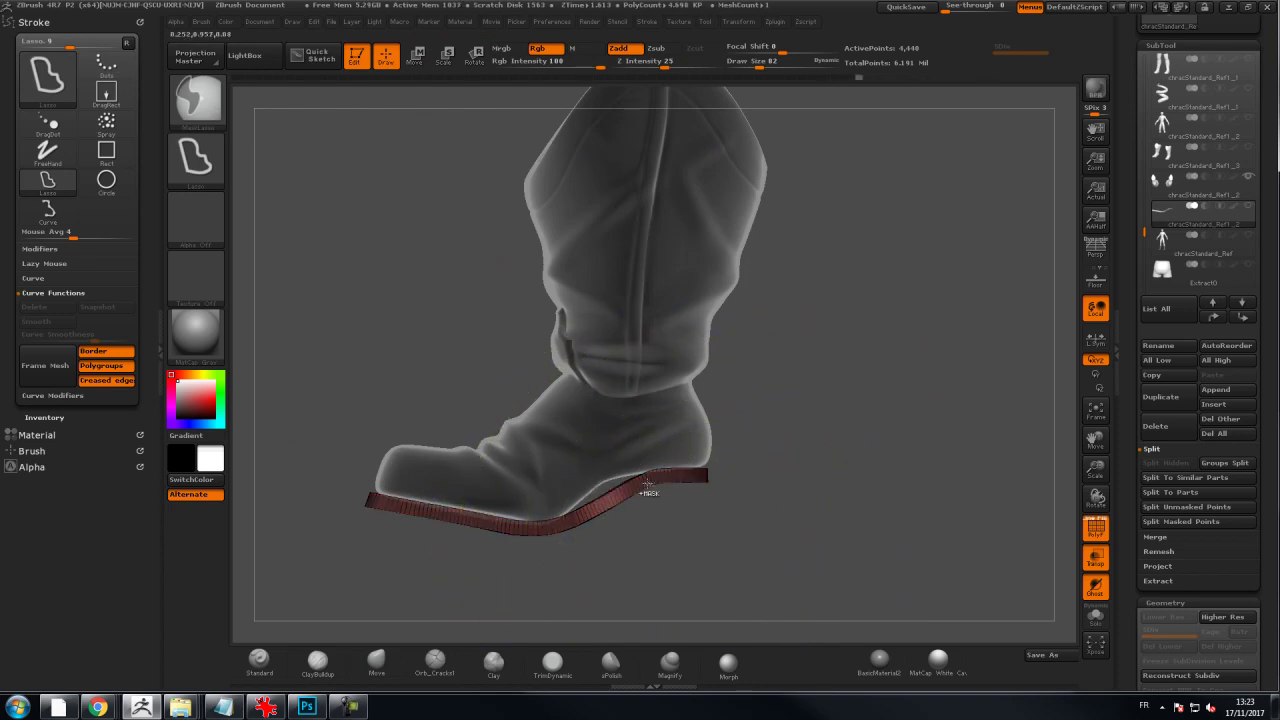
pyautogui.press('w')
pyautogui.moveTo(605, 494); pyautogui.dragTo(660, 617)
pyautogui.moveTo(632, 556); pyautogui.dragTo(627, 544)
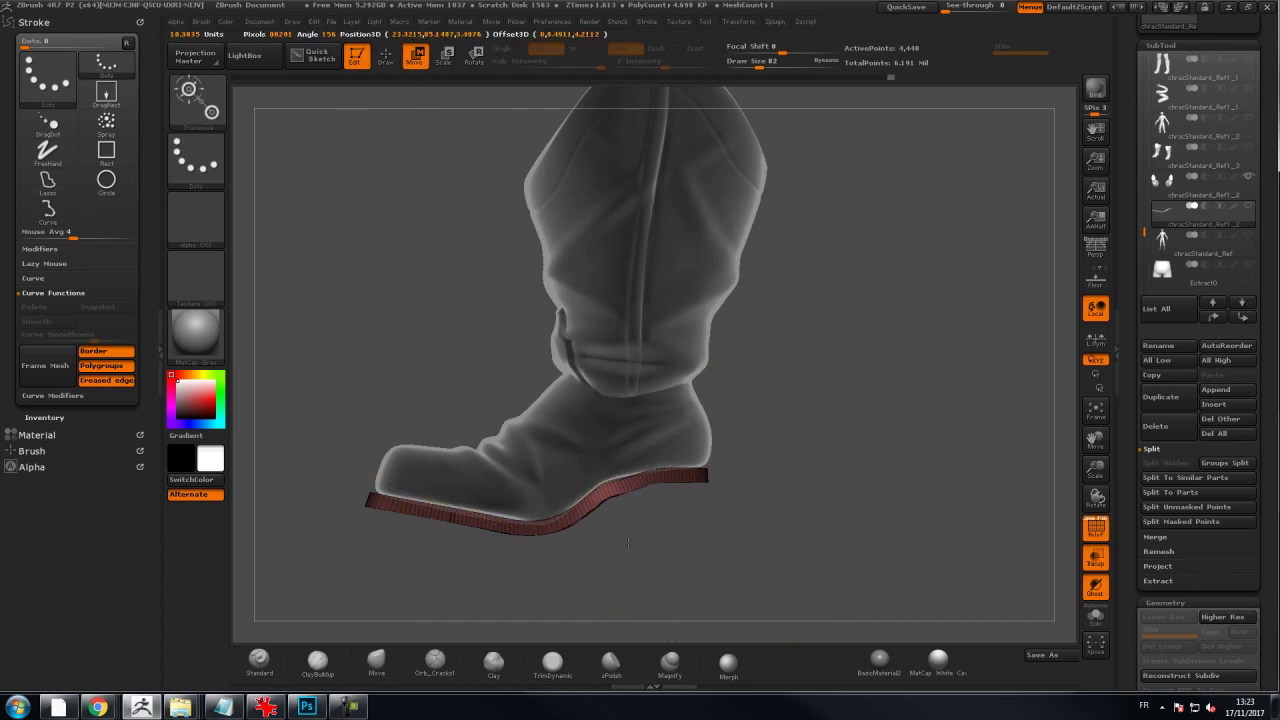
# Step: Undo the last move of the arch section and clear the mask from the sole in Draw mode
pyautogui.hotkey('ctrl', 'z')
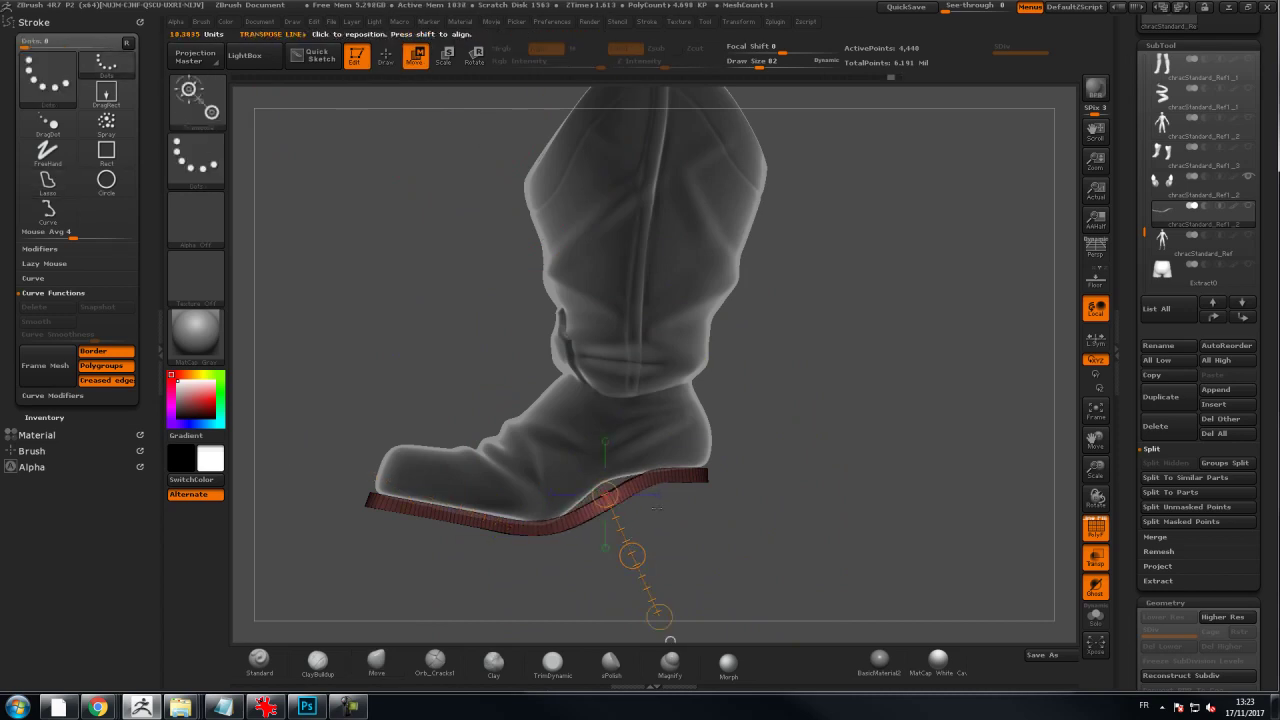
pyautogui.click(390, 66)
pyautogui.keyDown('ctrl'); pyautogui.moveTo(808, 347); pyautogui.dragTo(806, 380); pyautogui.keyUp('ctrl')
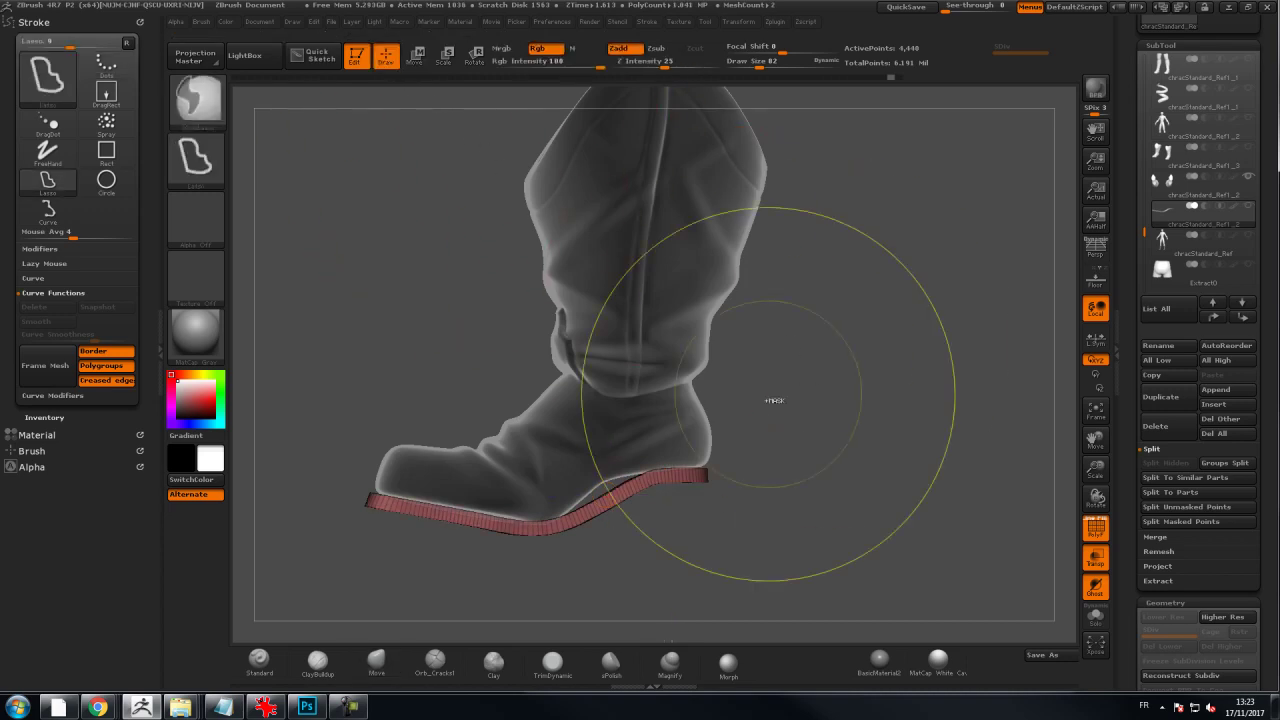
# Step: Push the sole's arch up toward the underside of the boot using the Move brush at draw size 50
pyautogui.moveTo(611, 507)
pyautogui.mouseDown()
pyautogui.moveTo(608, 486)
pyautogui.moveTo(653, 465)
pyautogui.mouseUp()
pyautogui.press('s')
pyautogui.moveTo(745, 500); pyautogui.dragTo(790, 528)
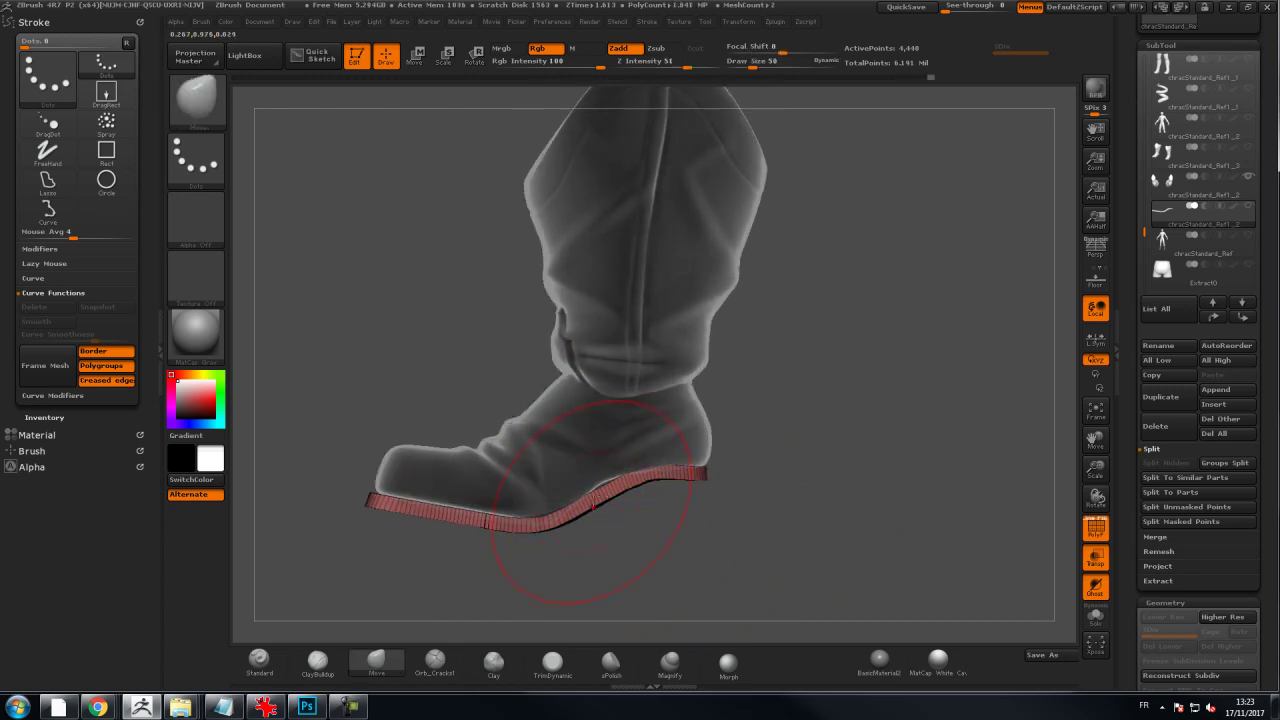
pyautogui.moveTo(551, 519); pyautogui.dragTo(545, 519)
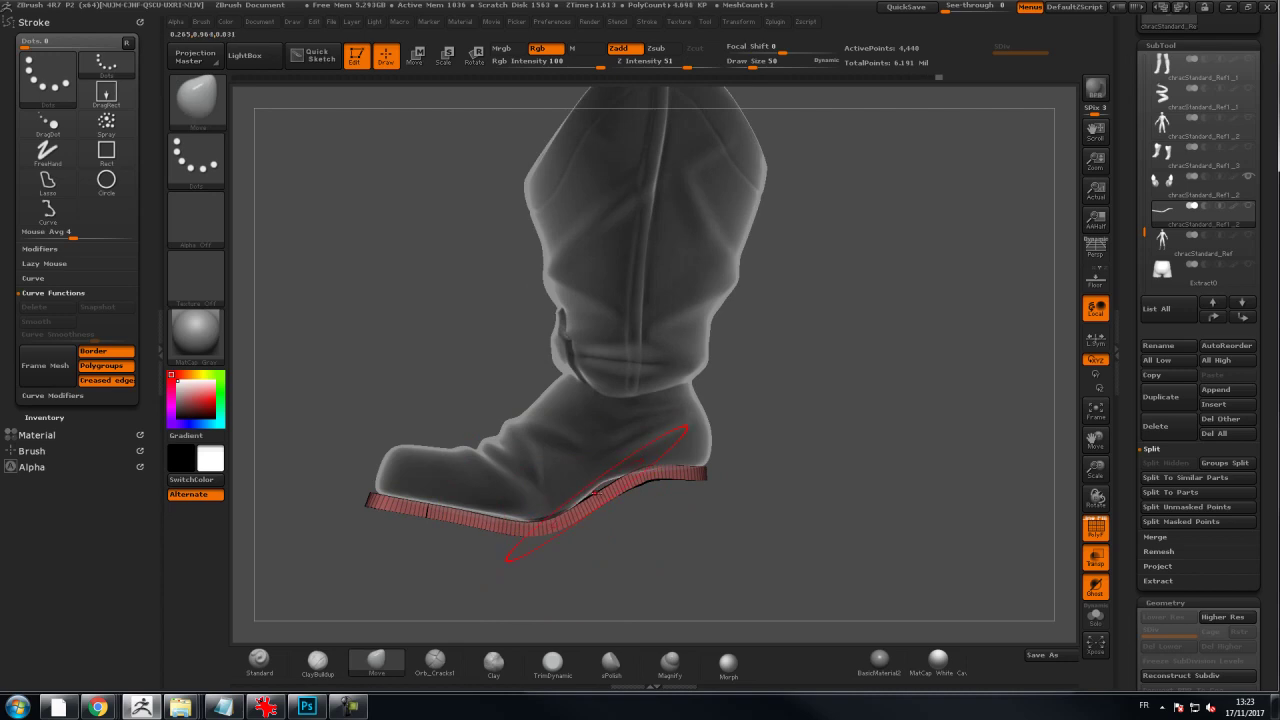
# Step: Refine the arch curve with a smaller brush, smoothing its underside and nudging it against the boot from both sides
pyautogui.press('[')
pyautogui.press('[')
pyautogui.moveTo(655, 512); pyautogui.dragTo(400, 515)
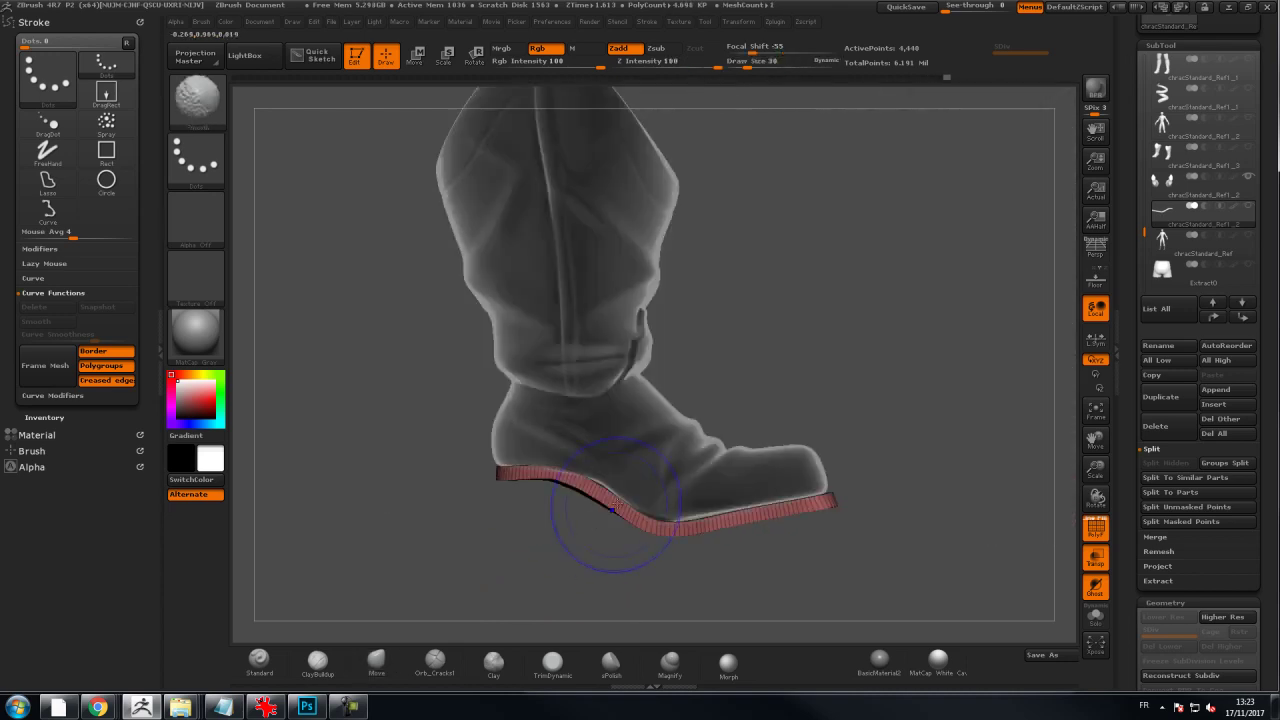
pyautogui.moveTo(612, 509); pyautogui.dragTo(611, 505)
pyautogui.moveTo(550, 558)
pyautogui.mouseDown()
pyautogui.moveTo(672, 506)
pyautogui.moveTo(740, 505)
pyautogui.mouseUp()
pyautogui.moveTo(661, 508); pyautogui.dragTo(690, 484)
# Step: Turn on perspective and turn off the polyframe and transparency displays
pyautogui.click(1097, 252)
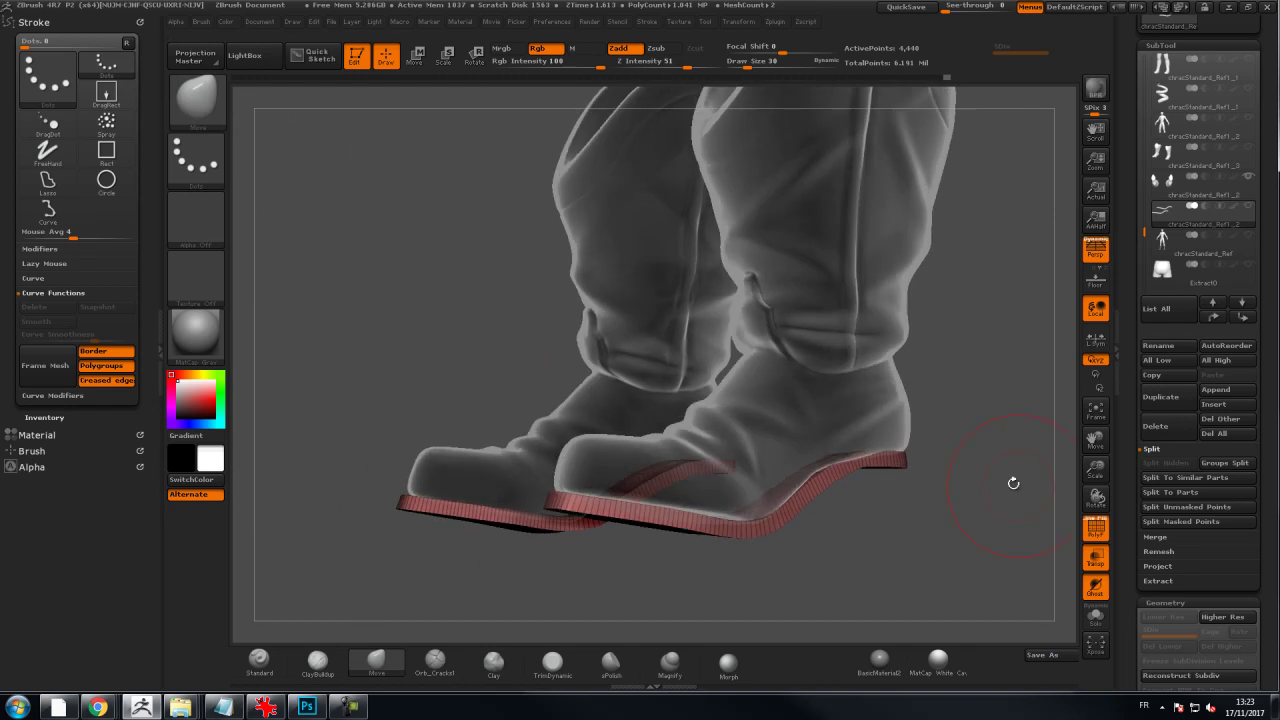
pyautogui.click(1101, 536)
pyautogui.click(1097, 554)
# Step: Smooth the underside of the sole from the arch toward the ball of the foot at draw size 14
pyautogui.moveTo(973, 558); pyautogui.dragTo(800, 432)
pyautogui.keyDown('alt'); pyautogui.moveTo(800, 432); pyautogui.dragTo(821, 478); pyautogui.keyUp('alt')
pyautogui.press('s')
pyautogui.moveTo(583, 467)
pyautogui.mouseDown()
pyautogui.moveTo(557, 449)
pyautogui.moveTo(588, 557)
pyautogui.mouseUp()
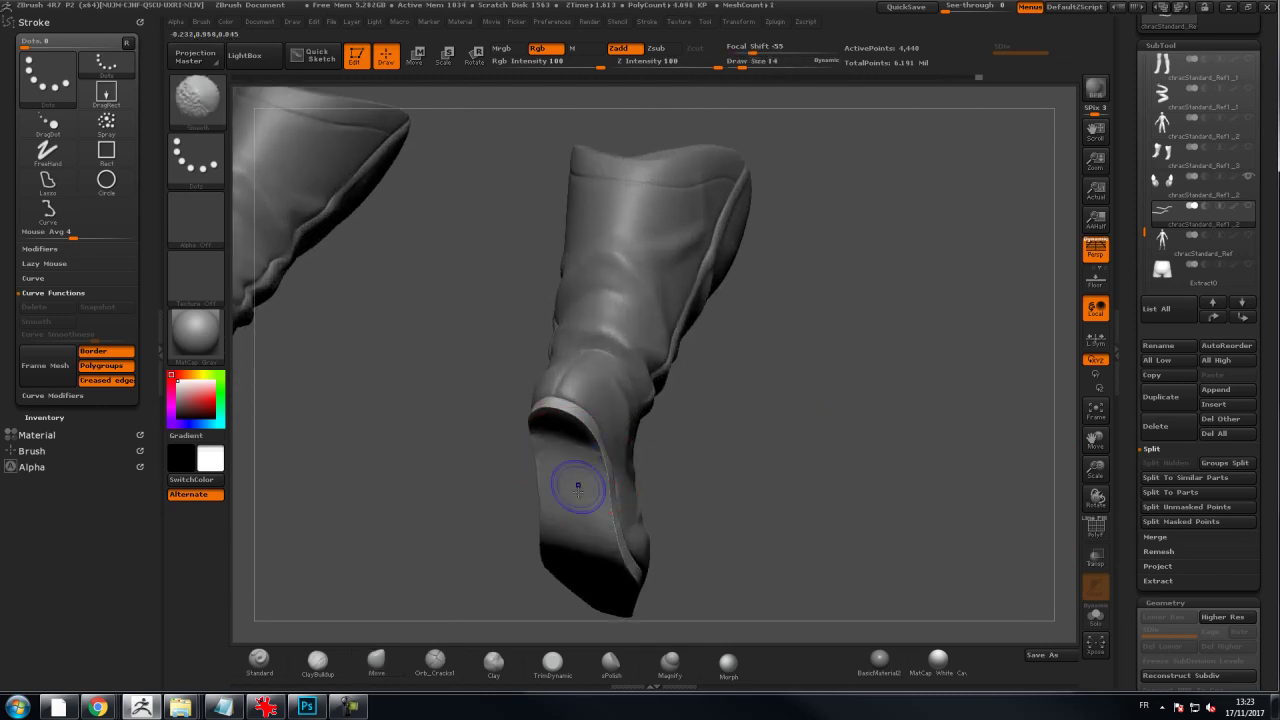
# Step: Adjust the sole's side edge at the arch with the Move brush at draw size 37, checking its fit around heel and toe
pyautogui.moveTo(757, 434)
pyautogui.mouseDown()
pyautogui.moveTo(737, 598)
pyautogui.moveTo(750, 442)
pyautogui.moveTo(613, 441)
pyautogui.mouseUp()
pyautogui.press('s')
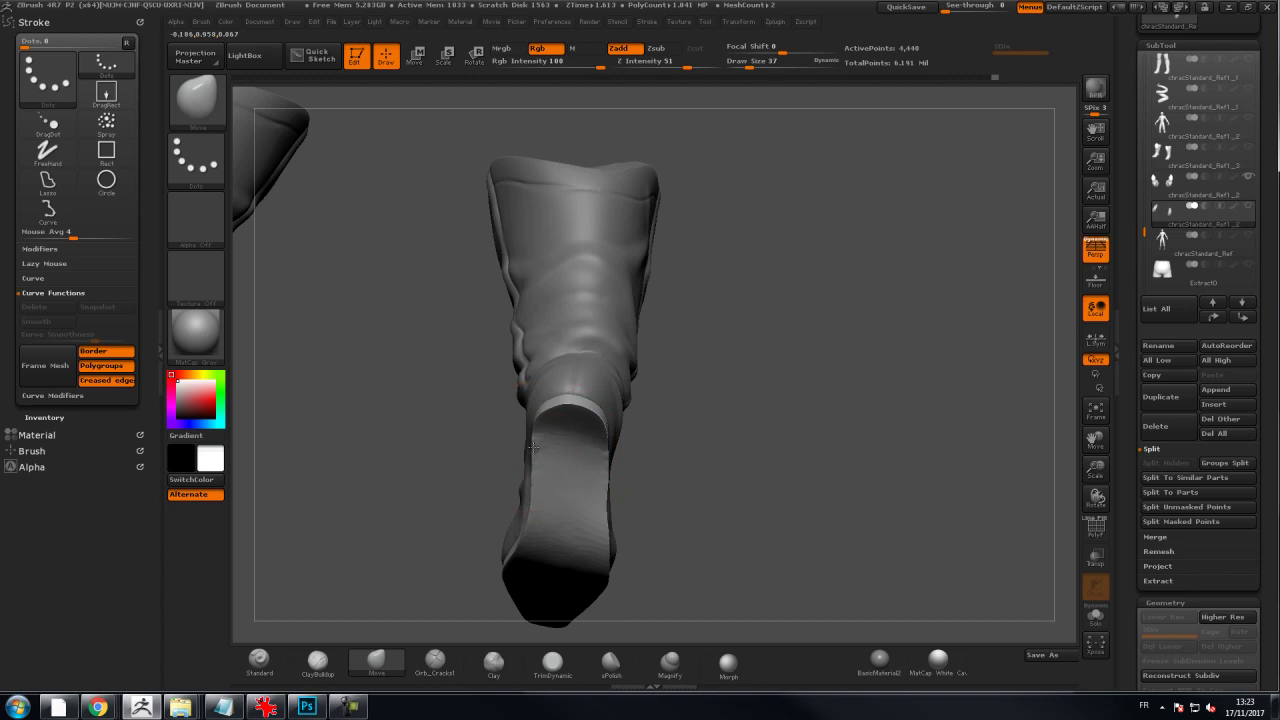
pyautogui.moveTo(731, 434); pyautogui.dragTo(800, 434)
pyautogui.moveTo(519, 486); pyautogui.dragTo(506, 480)
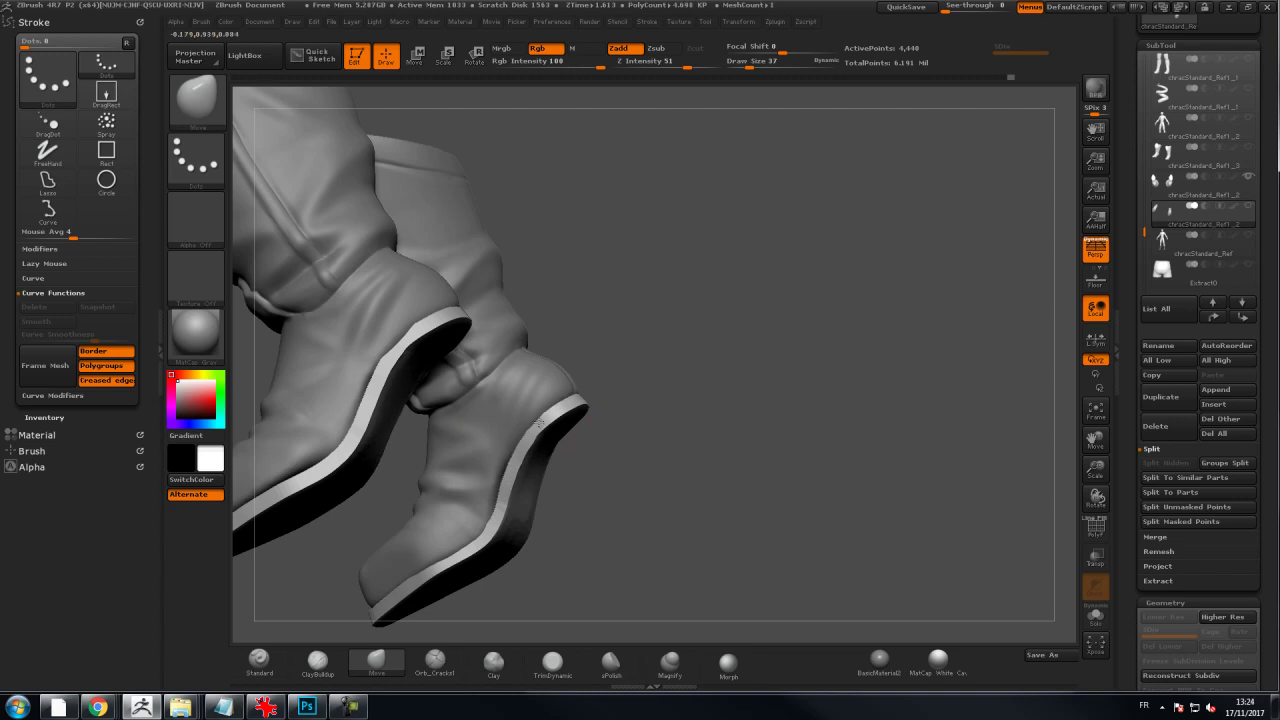
pyautogui.moveTo(611, 378)
pyautogui.mouseDown()
pyautogui.moveTo(648, 384)
pyautogui.moveTo(694, 357)
pyautogui.moveTo(640, 383)
pyautogui.moveTo(562, 386)
pyautogui.mouseUp()
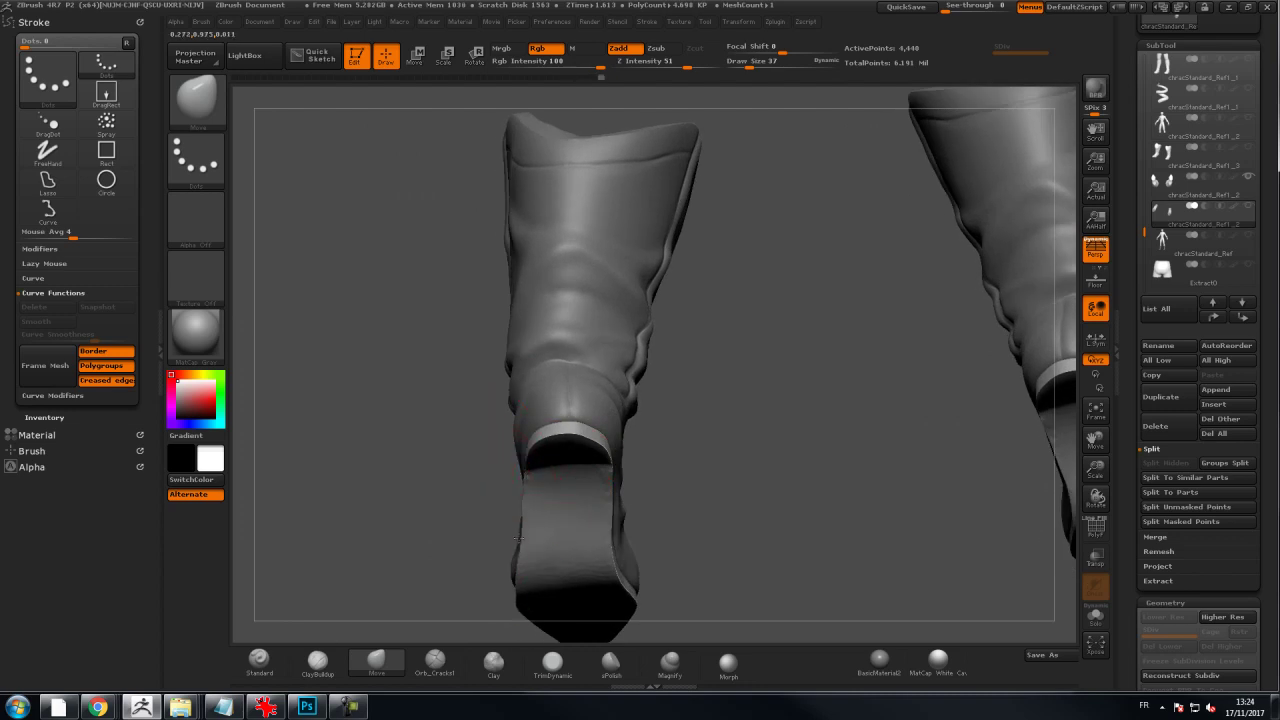
pyautogui.moveTo(428, 512)
pyautogui.mouseDown()
pyautogui.moveTo(476, 511)
pyautogui.moveTo(542, 552)
pyautogui.moveTo(528, 538)
pyautogui.moveTo(594, 551)
pyautogui.moveTo(524, 541)
pyautogui.moveTo(612, 536)
pyautogui.mouseUp()
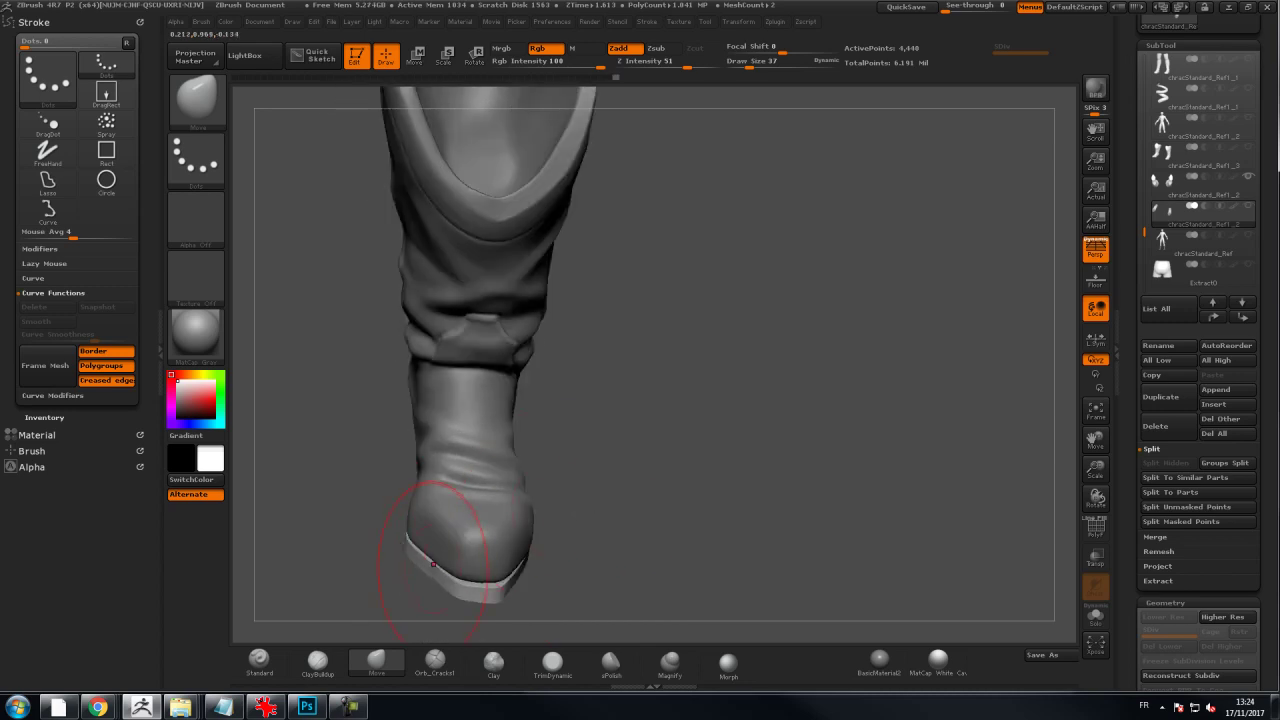
pyautogui.moveTo(424, 592); pyautogui.dragTo(353, 552)
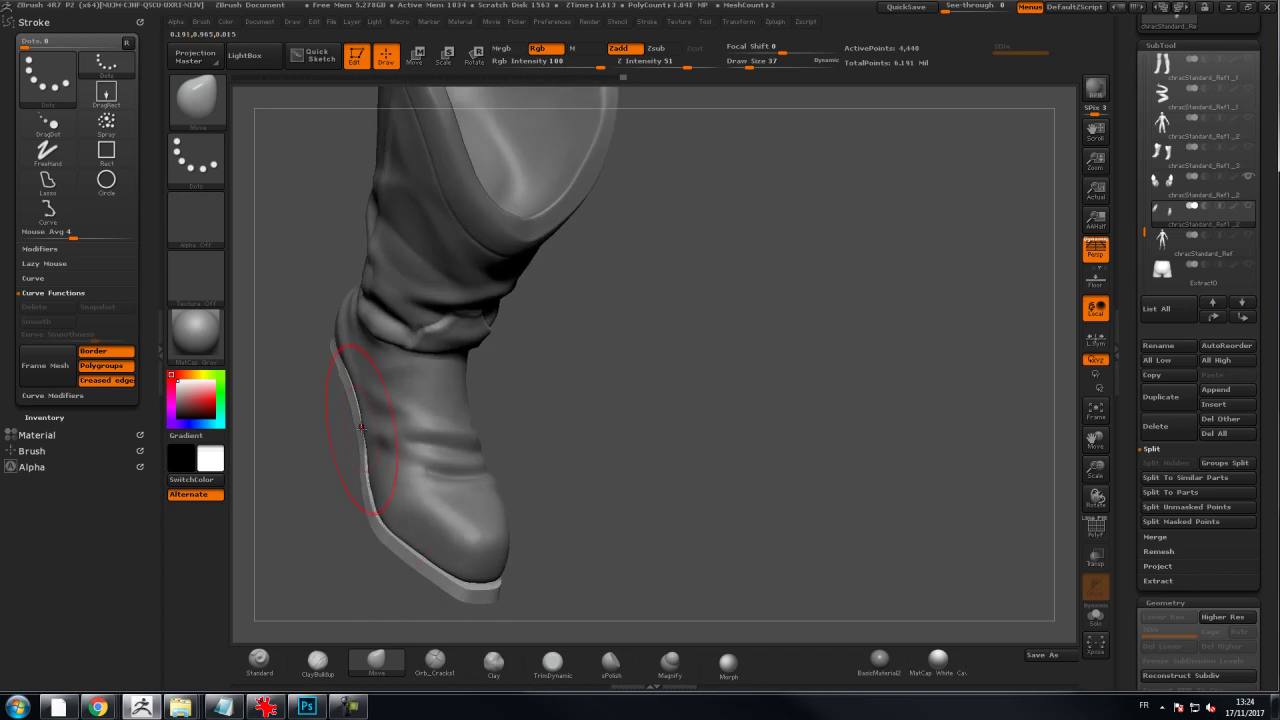
pyautogui.moveTo(525, 425); pyautogui.dragTo(599, 402)
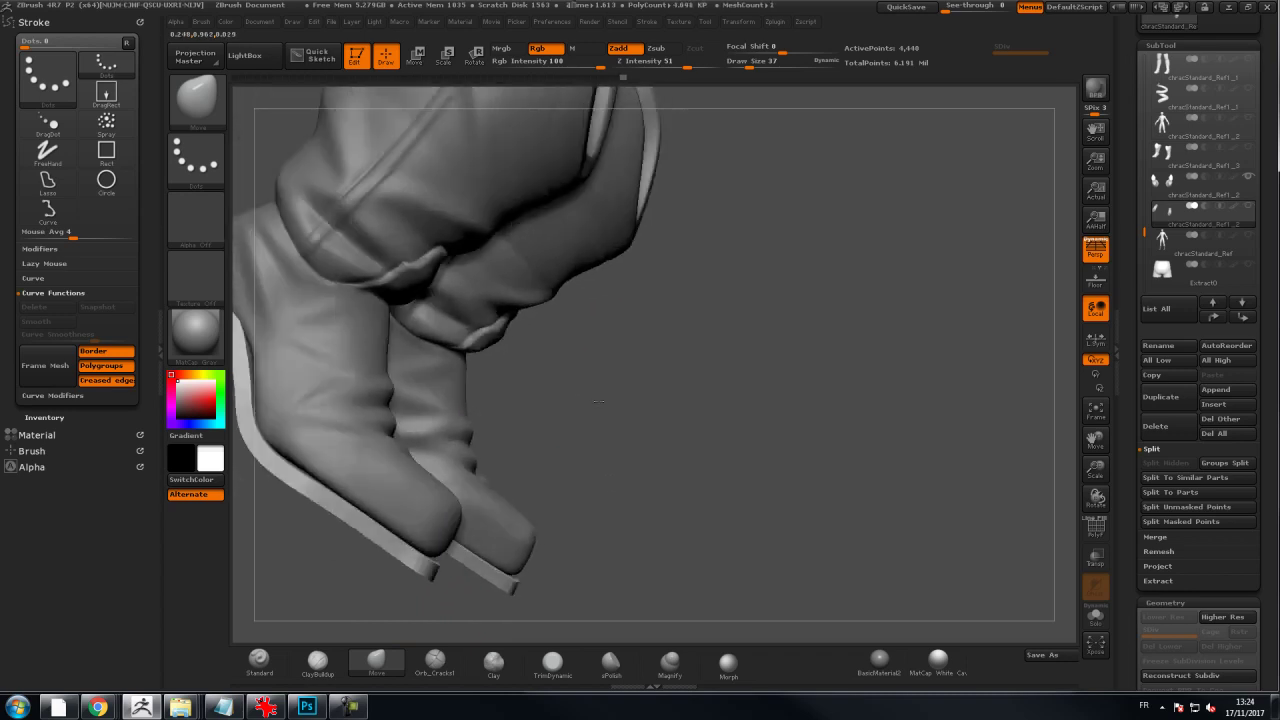